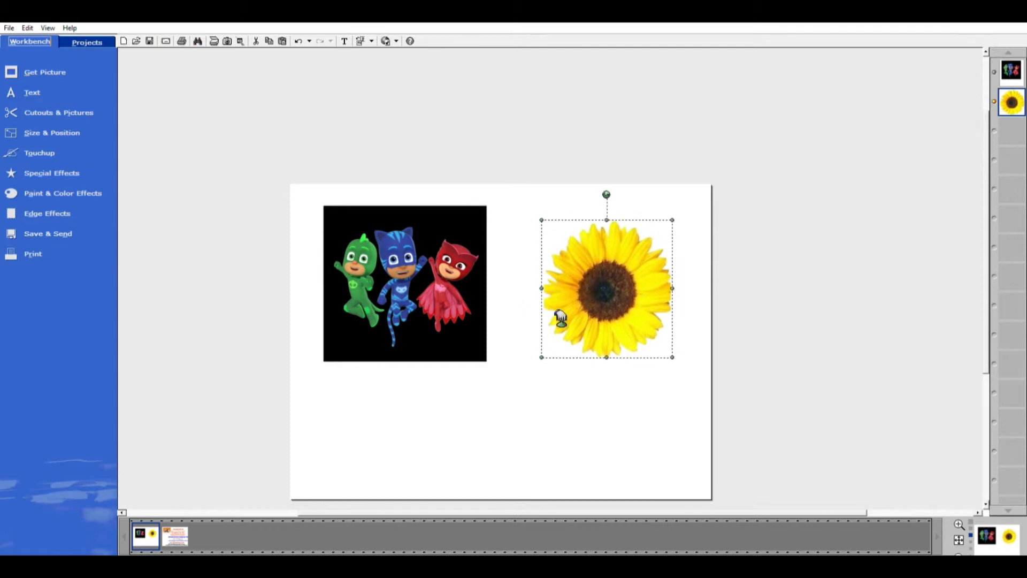
Move the sunflower picture to the middle of the page
drag(615, 299, 639, 282)
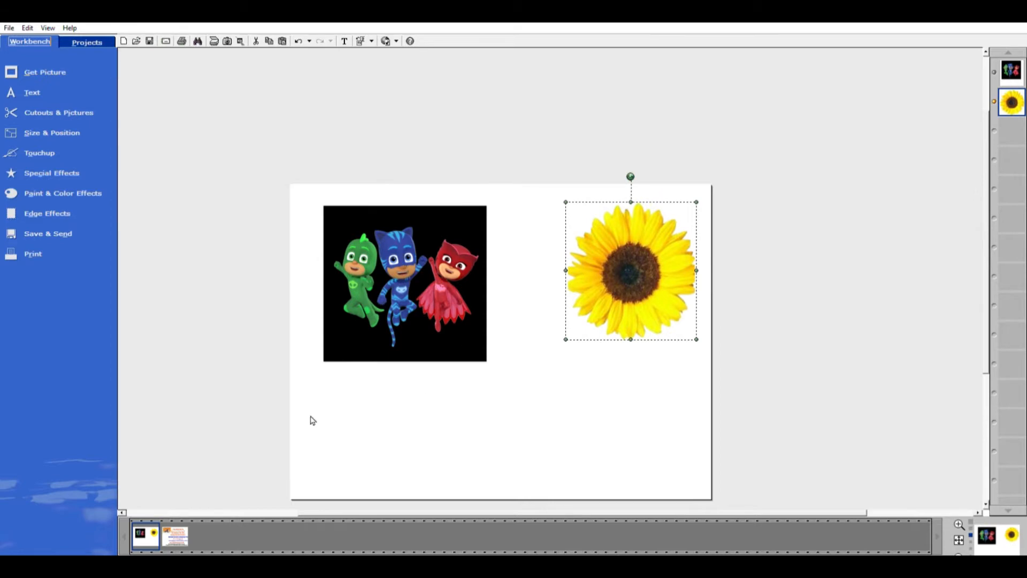
scroll(318, 411, up, 3)
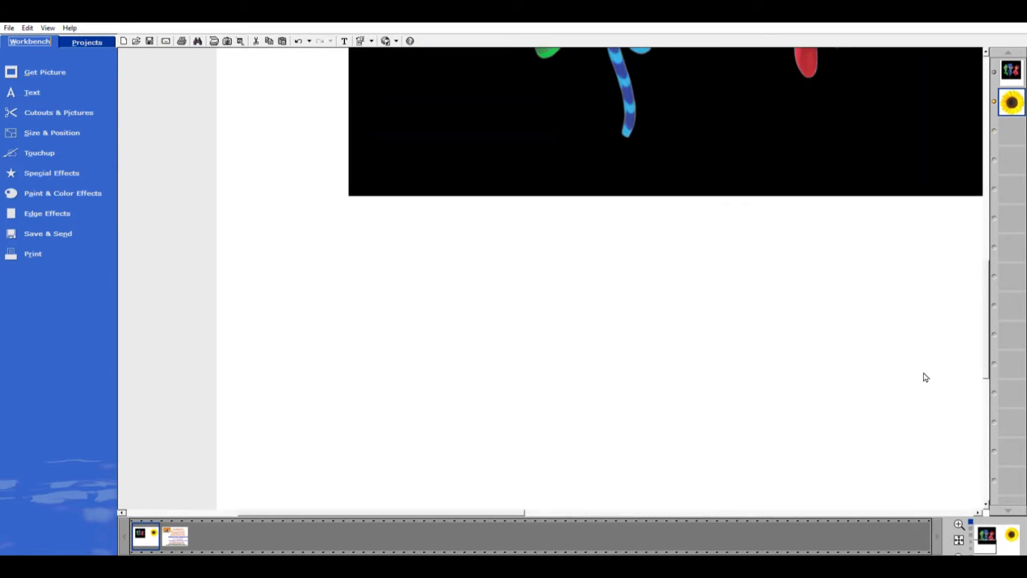
drag(987, 354, 1007, 263)
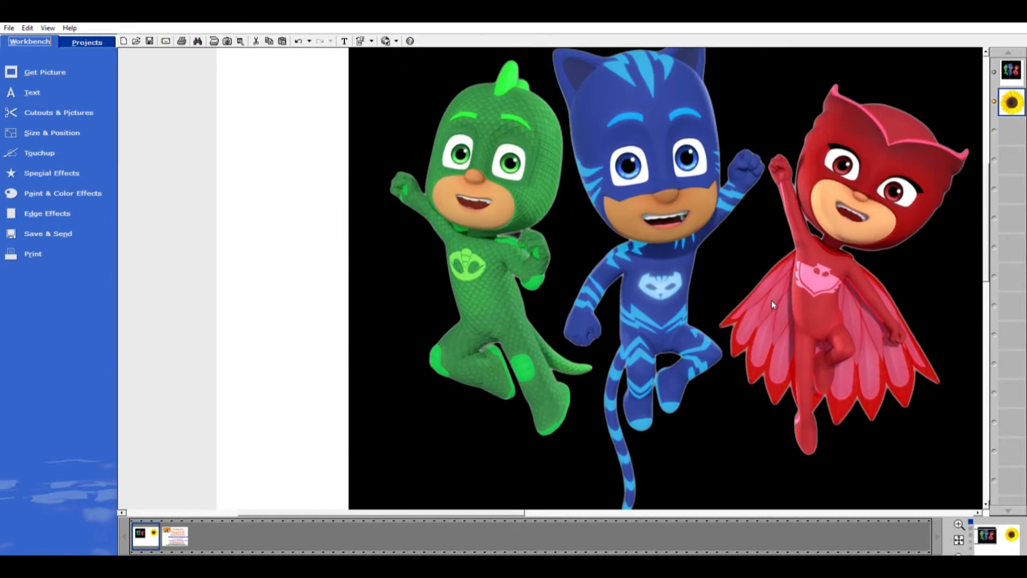
scroll(772, 300, down, 2)
drag(429, 512, 570, 511)
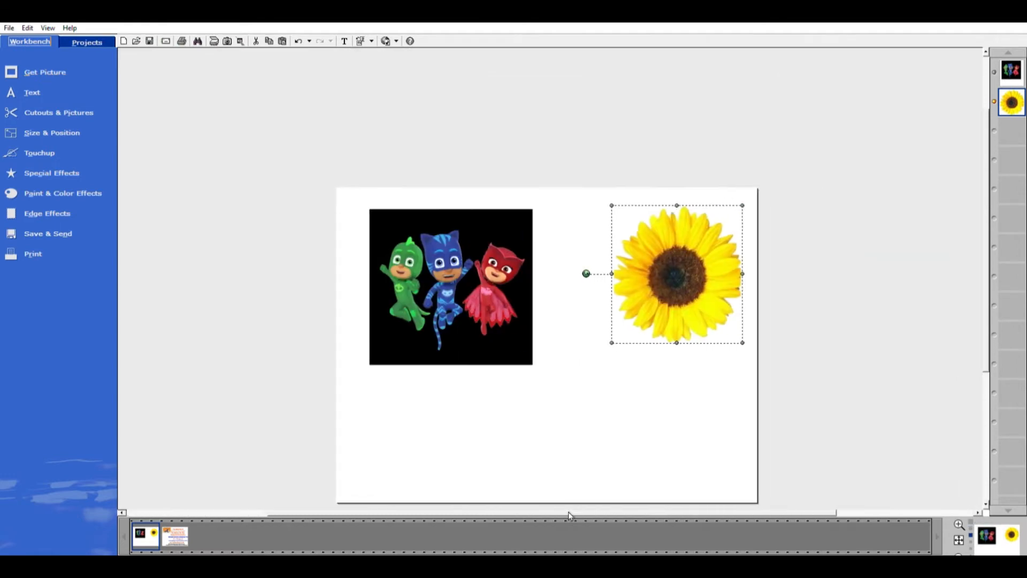
drag(698, 269, 570, 358)
Move the three-character picture over the sunflower and enlarge it to span most of the page
drag(429, 267, 523, 349)
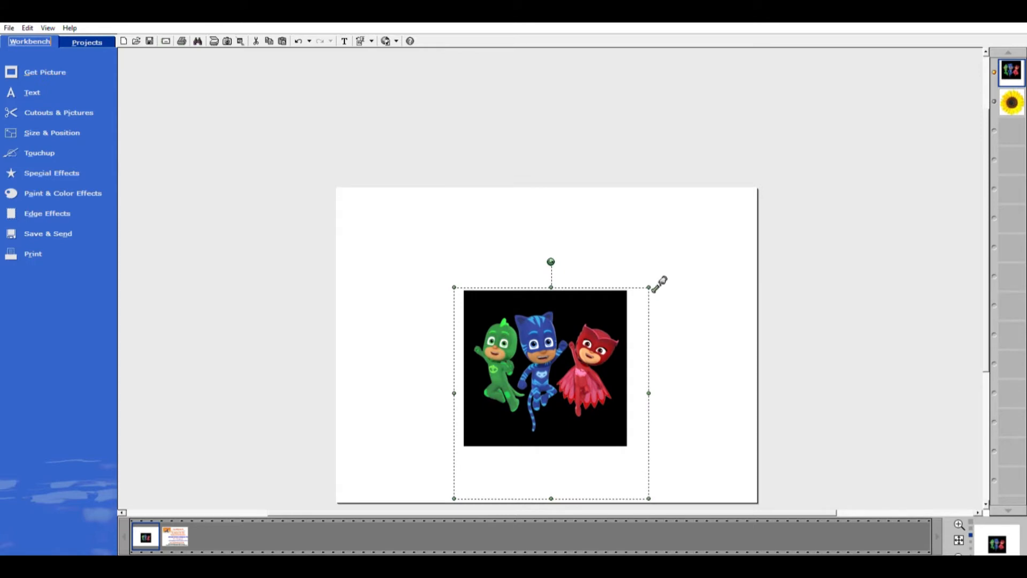
drag(649, 287, 576, 351)
scroll(860, 435, up, 1)
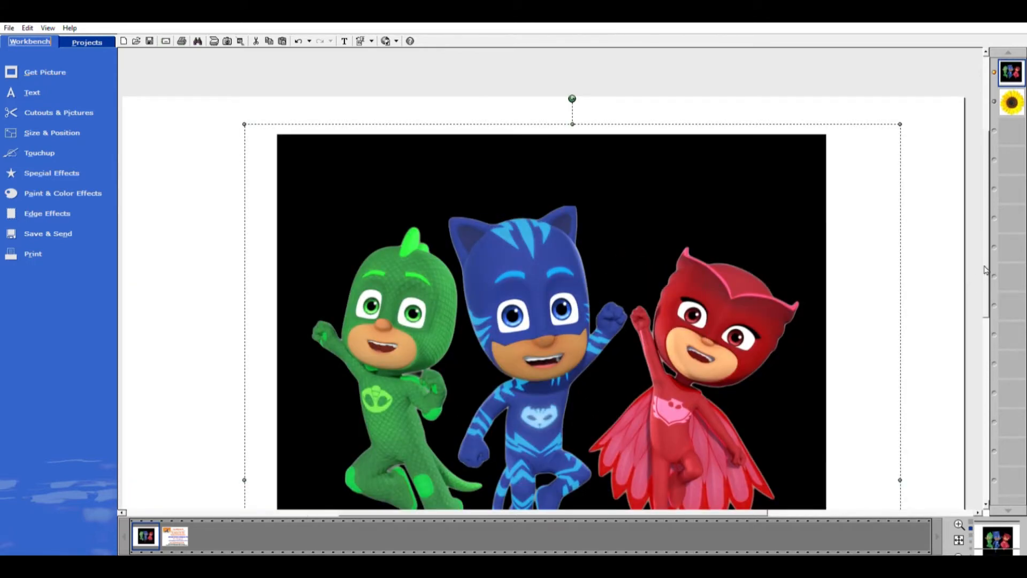
drag(988, 261, 985, 307)
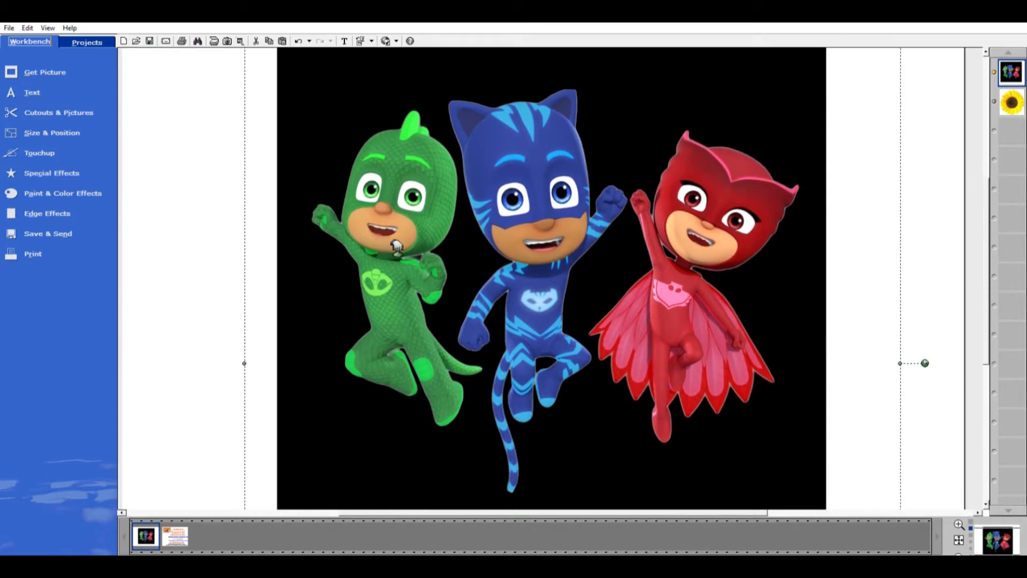
Start a cutout by color selection with color range 1 and select the connected black background, including the gap between the blue character's legs
click(55, 107)
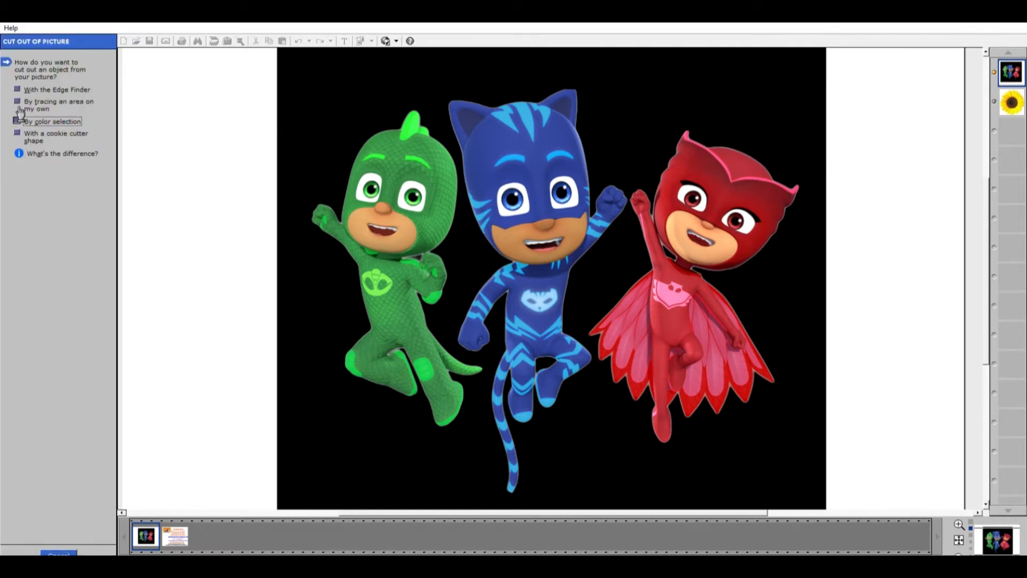
click(17, 121)
drag(35, 218, 24, 219)
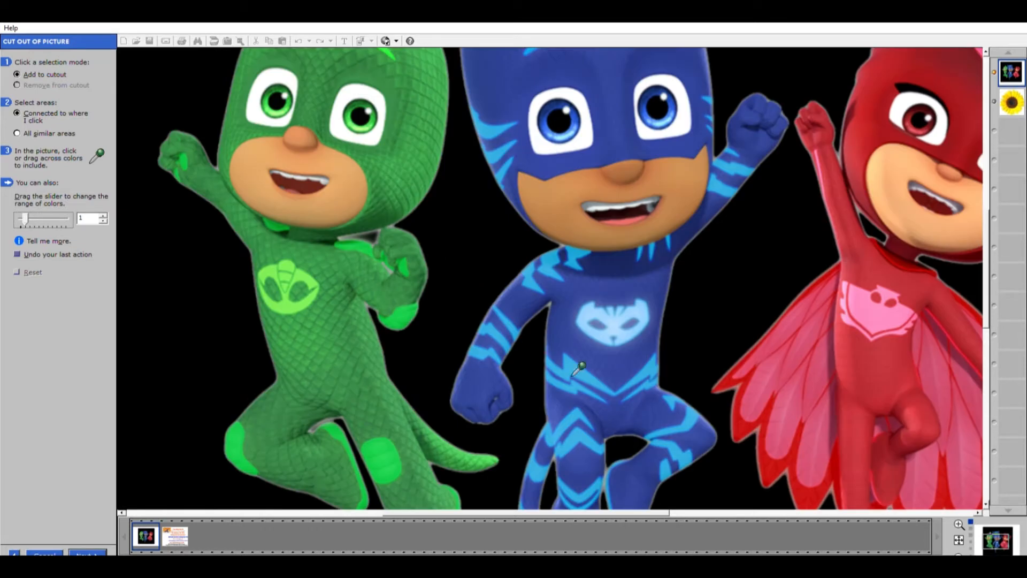
drag(488, 233, 468, 305)
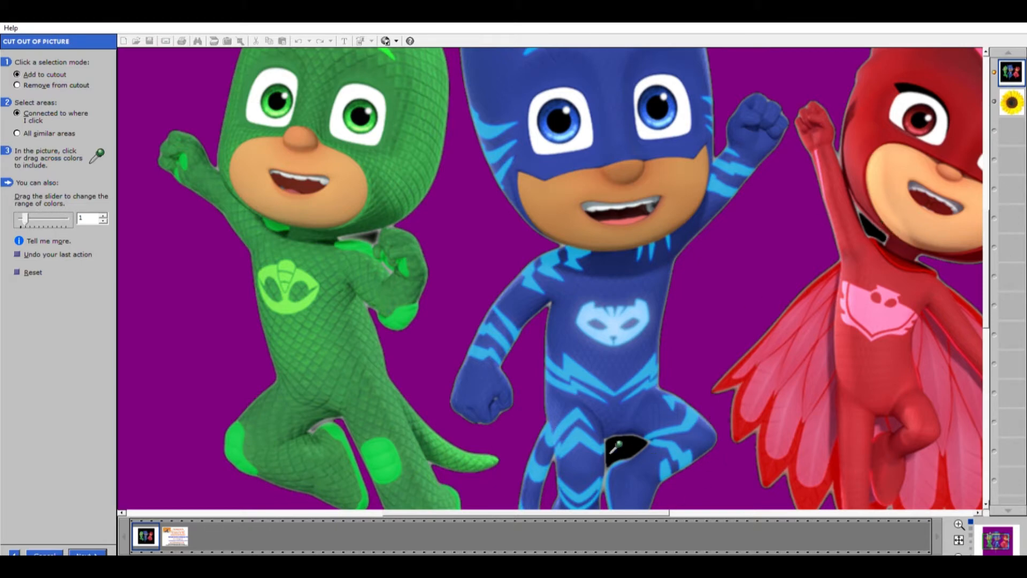
drag(617, 449, 629, 449)
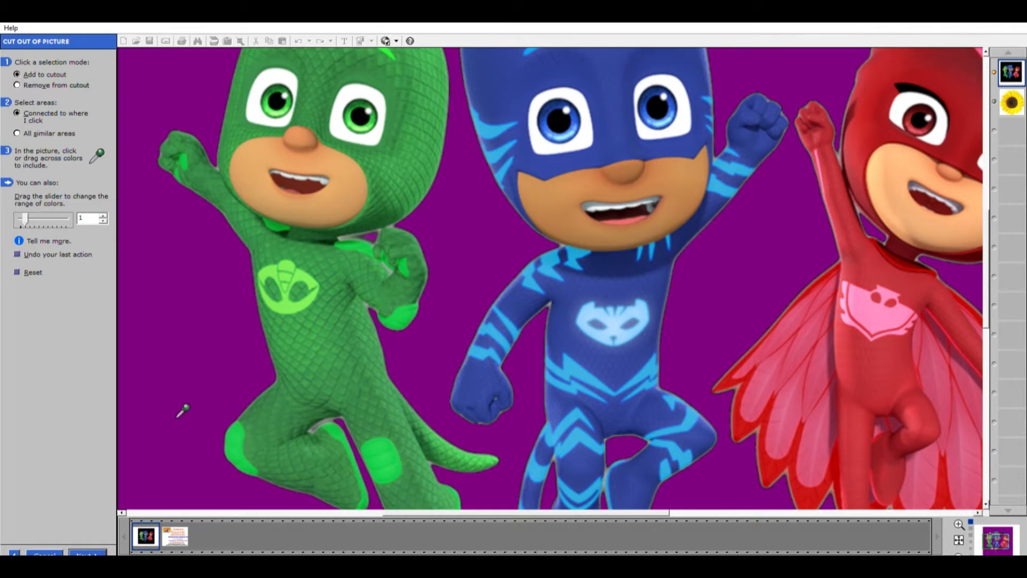
Switch the cutout to the opposite area so it takes the three characters, and finish it
scroll(183, 410, down, 3)
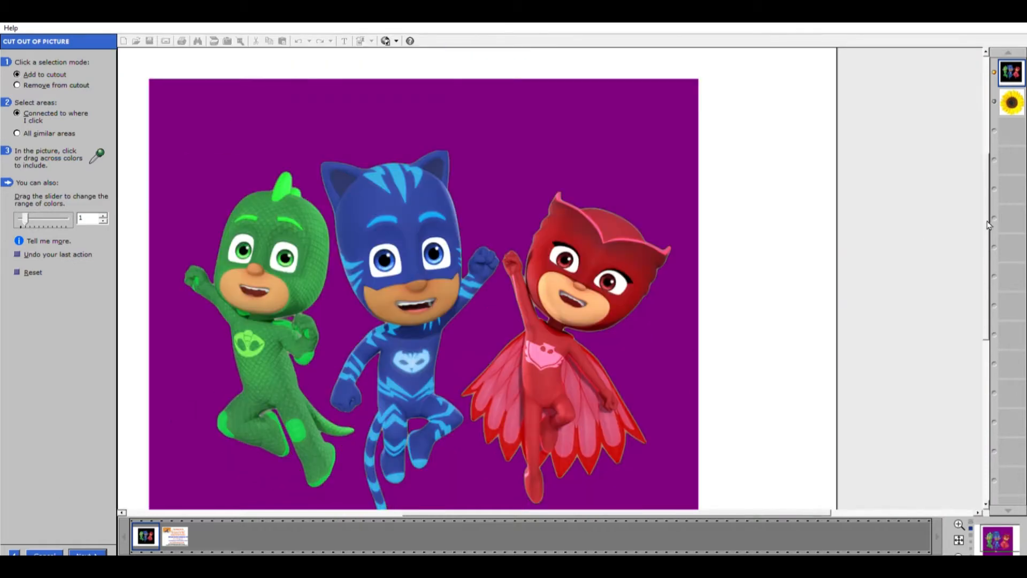
drag(988, 225, 994, 256)
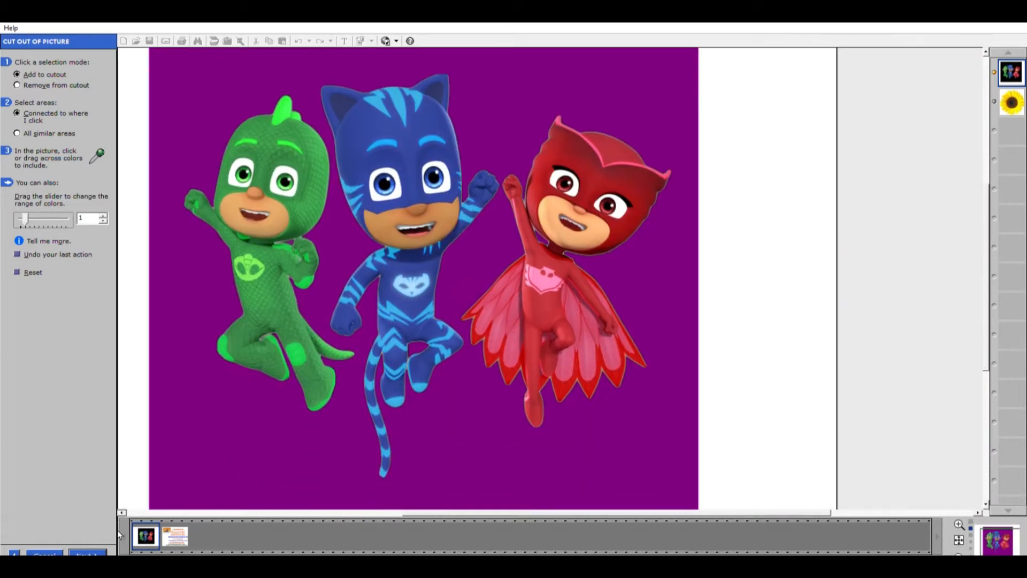
click(86, 552)
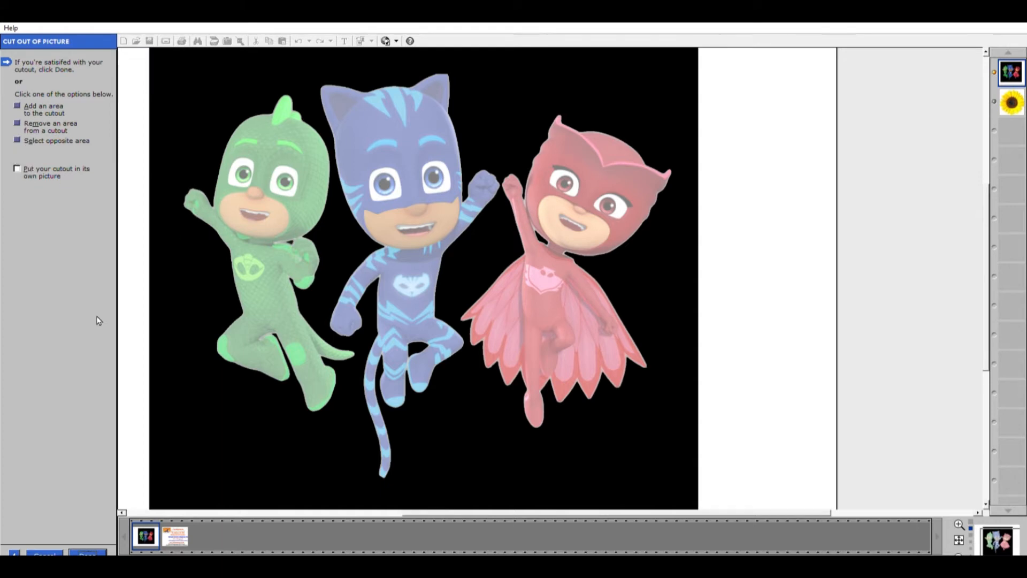
click(21, 139)
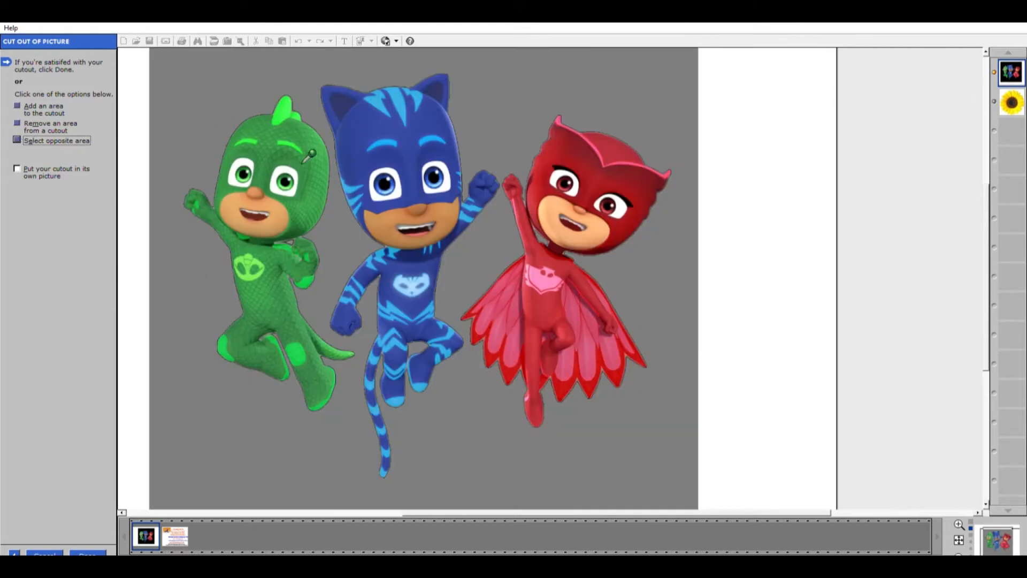
click(88, 551)
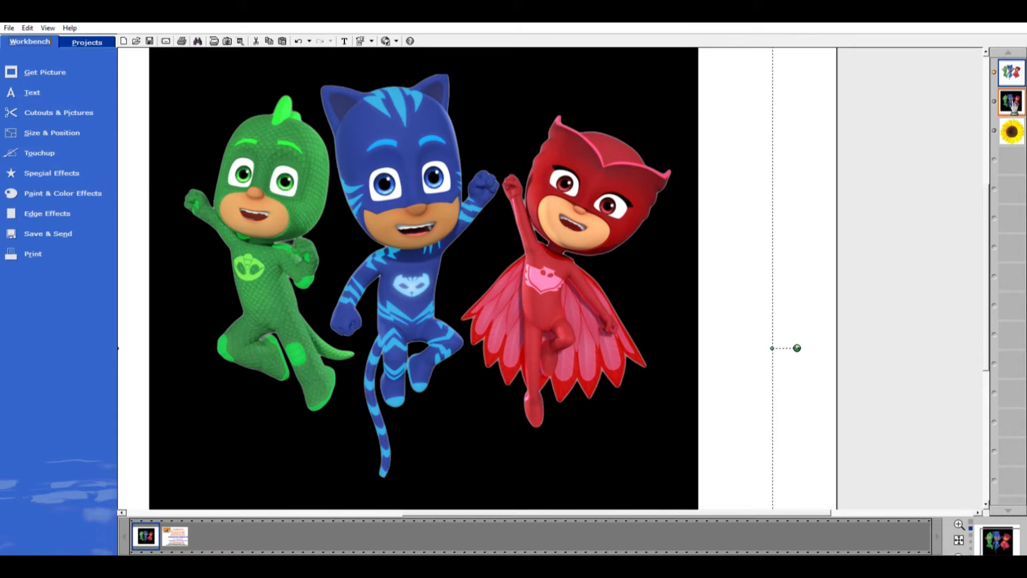
Delete the original character picture with the black background
click(1012, 106)
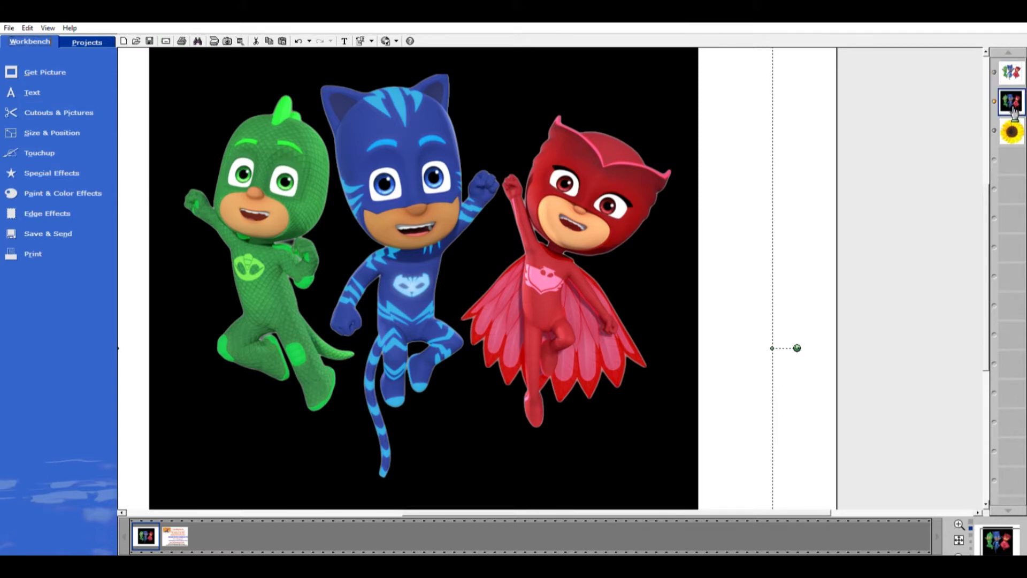
key(Delete)
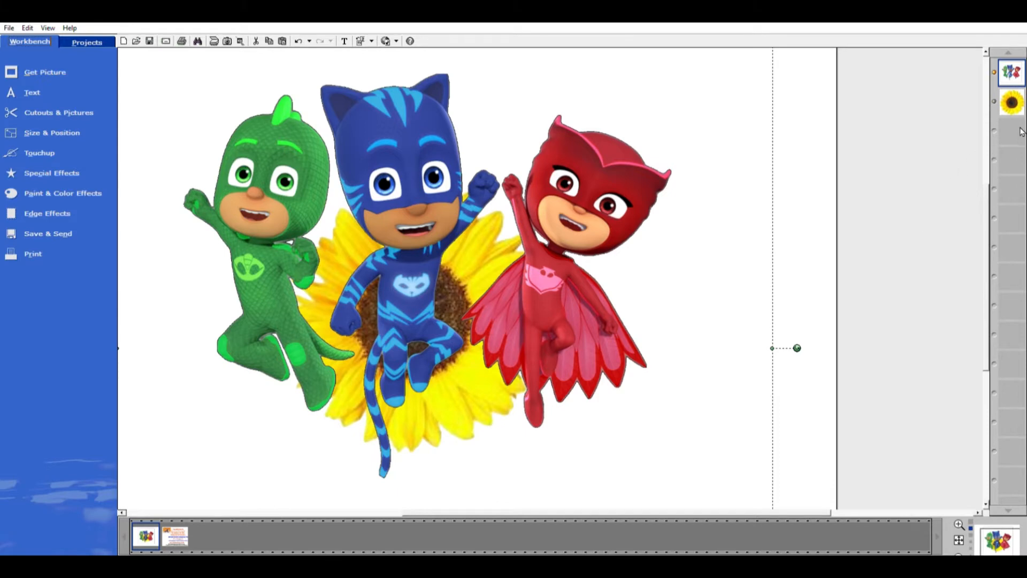
scroll(628, 395, down, 1)
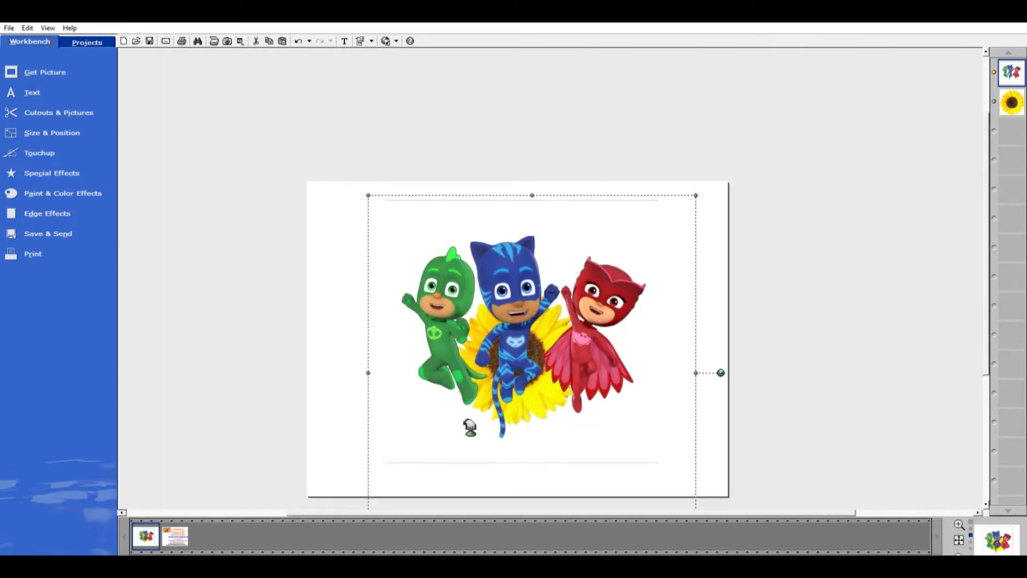
Place the characters cutout in the page's upper left and the sunflower in its upper right so they do not overlap
click(496, 319)
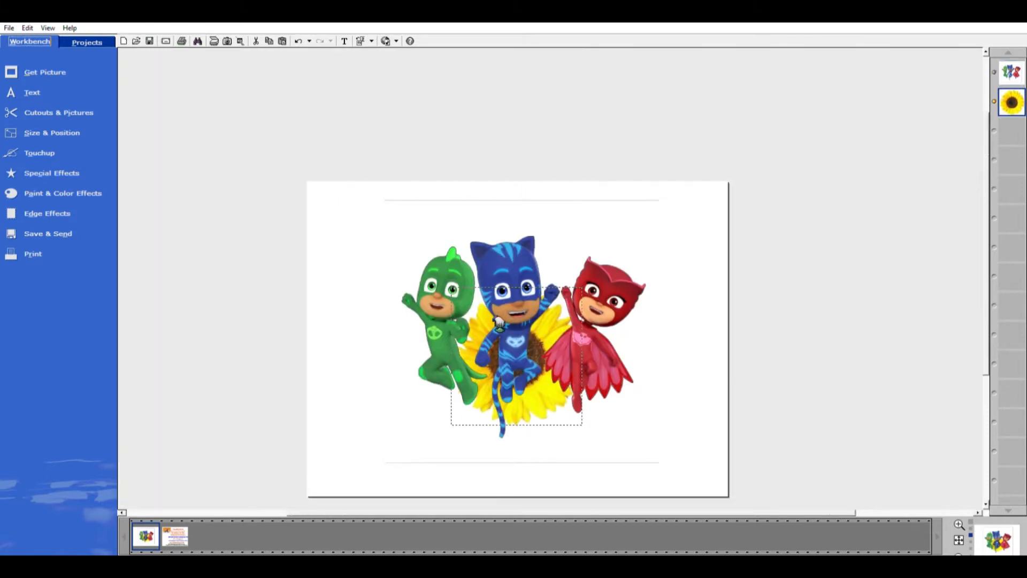
click(440, 299)
drag(460, 289, 364, 264)
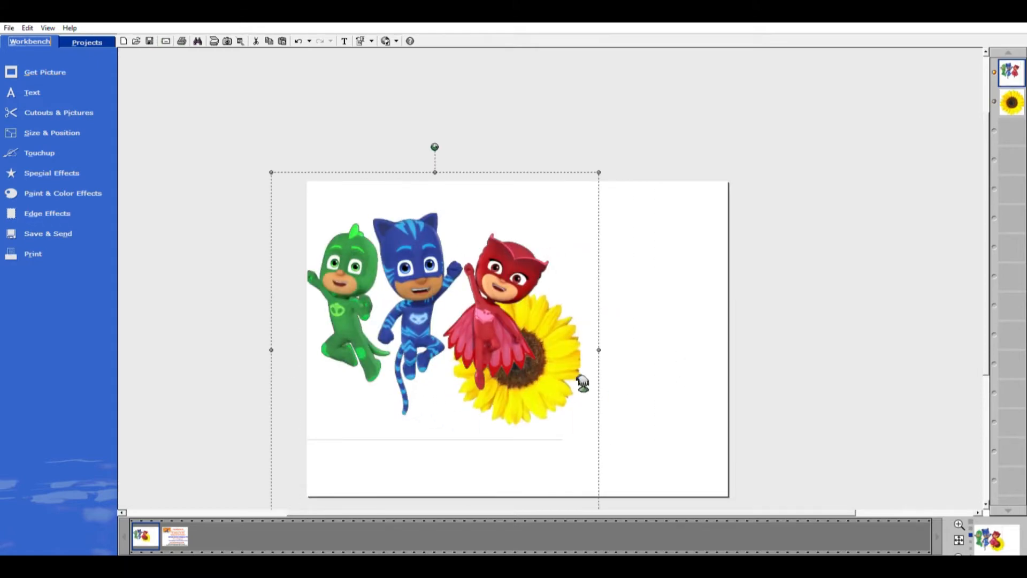
click(573, 369)
drag(553, 376, 678, 291)
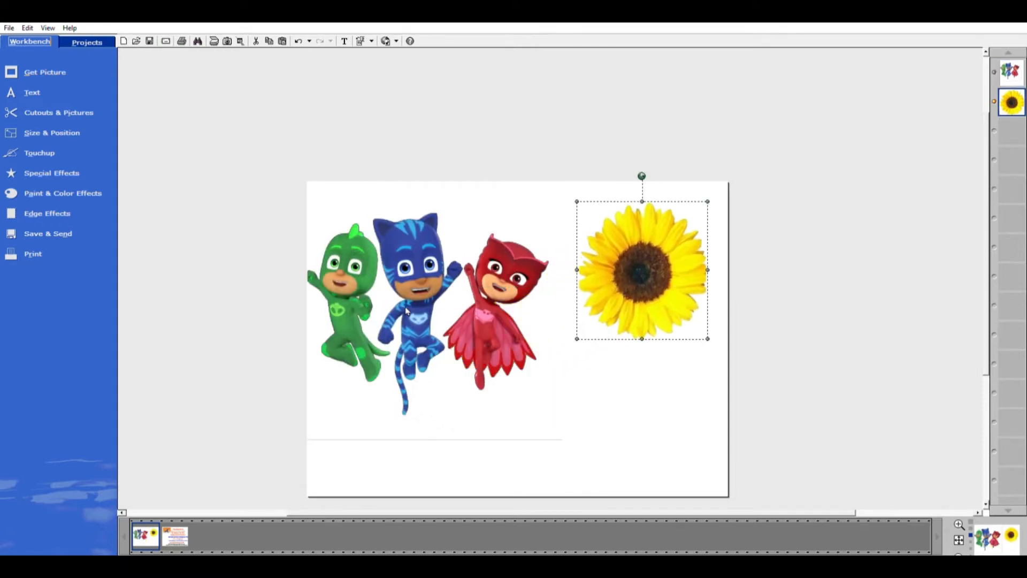
click(388, 314)
drag(388, 314, 409, 301)
click(412, 440)
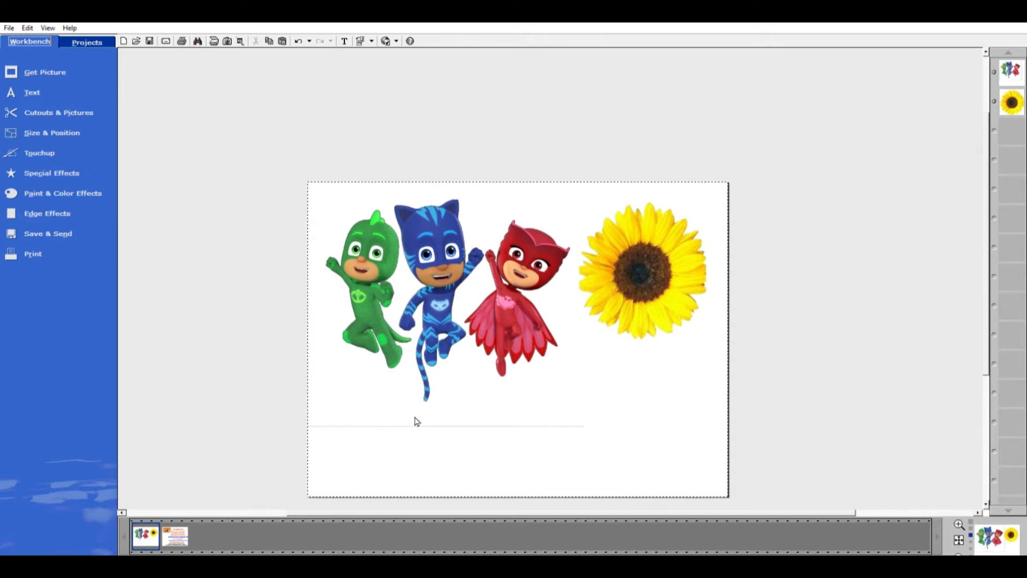
Cut out the three characters with a rectangular cookie cutter shape that excludes the thin line below them
scroll(575, 421, up, 2)
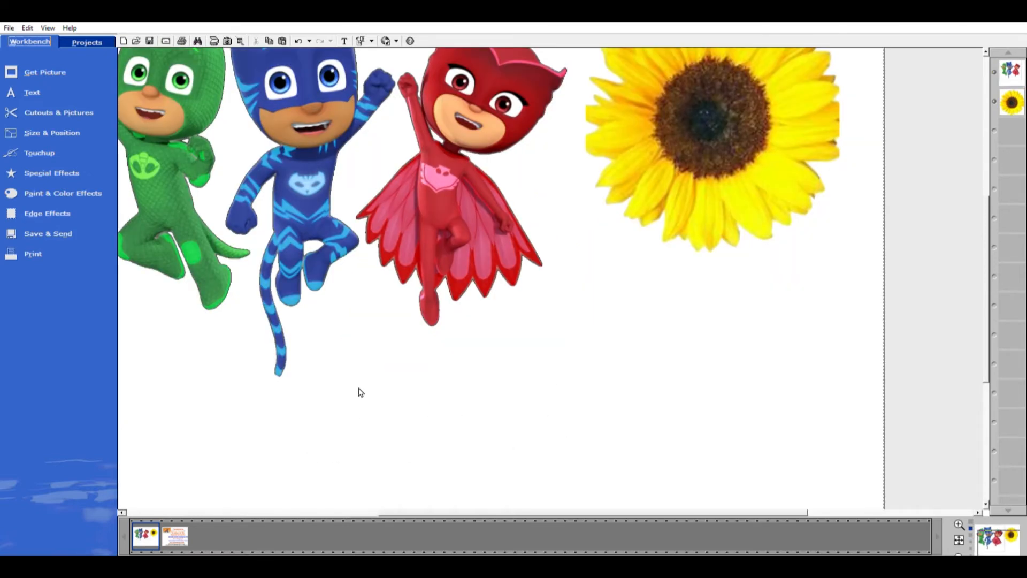
scroll(360, 393, down, 2)
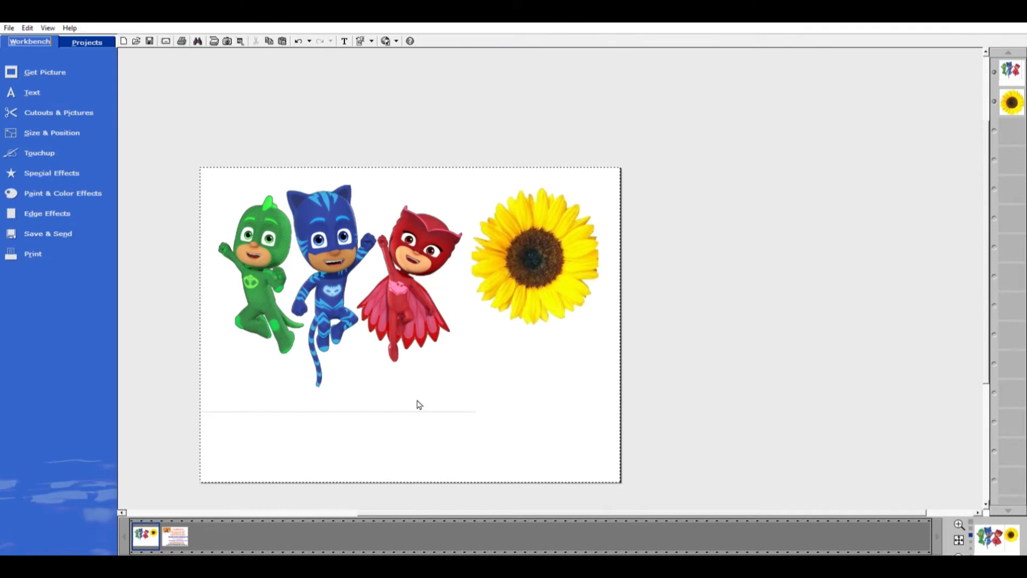
click(64, 111)
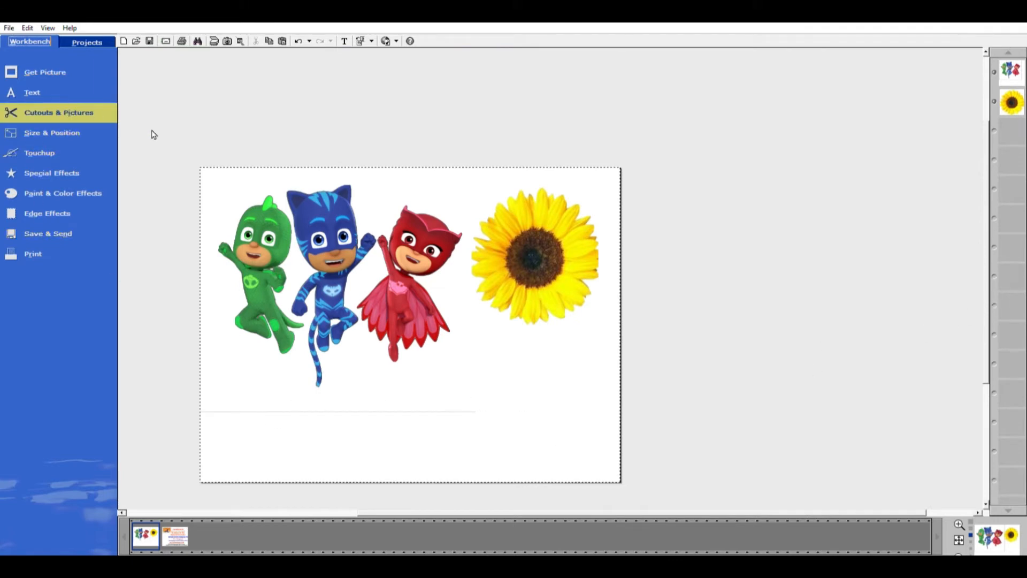
click(20, 134)
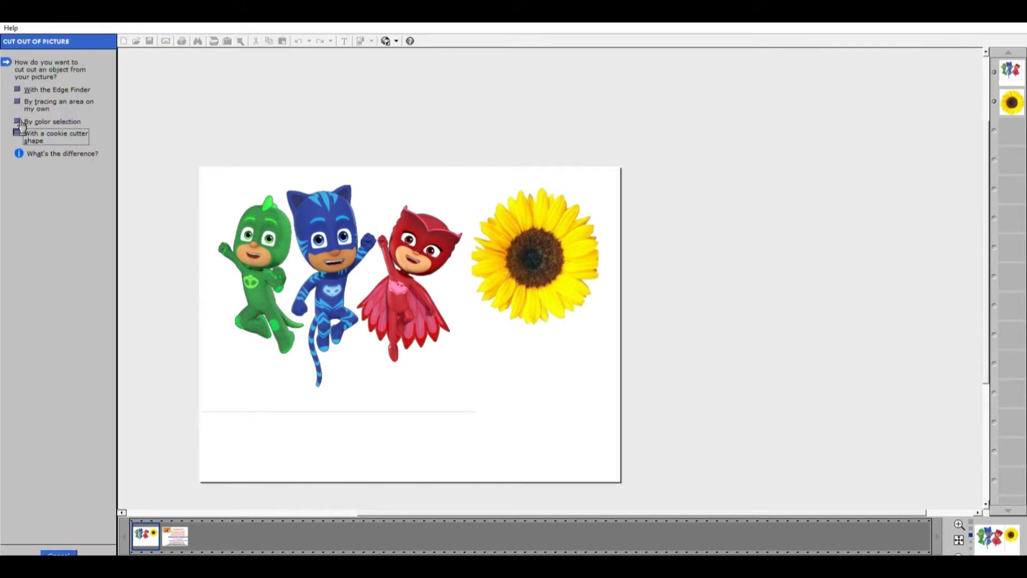
drag(450, 349, 383, 334)
drag(340, 435, 340, 389)
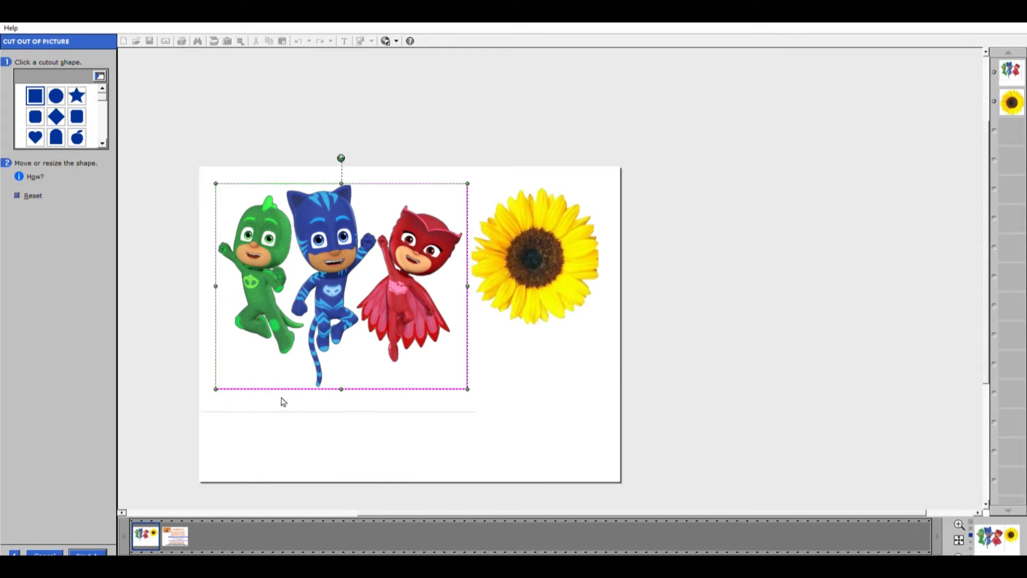
click(88, 551)
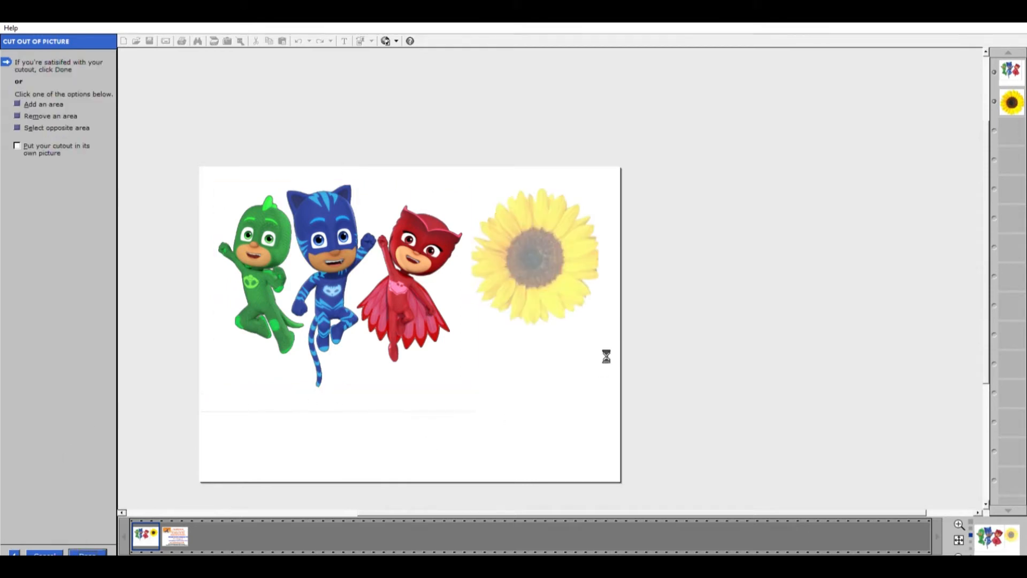
Separate the new rectangular cutout from the earlier characters cutout and delete the earlier one
drag(321, 318, 314, 254)
click(321, 354)
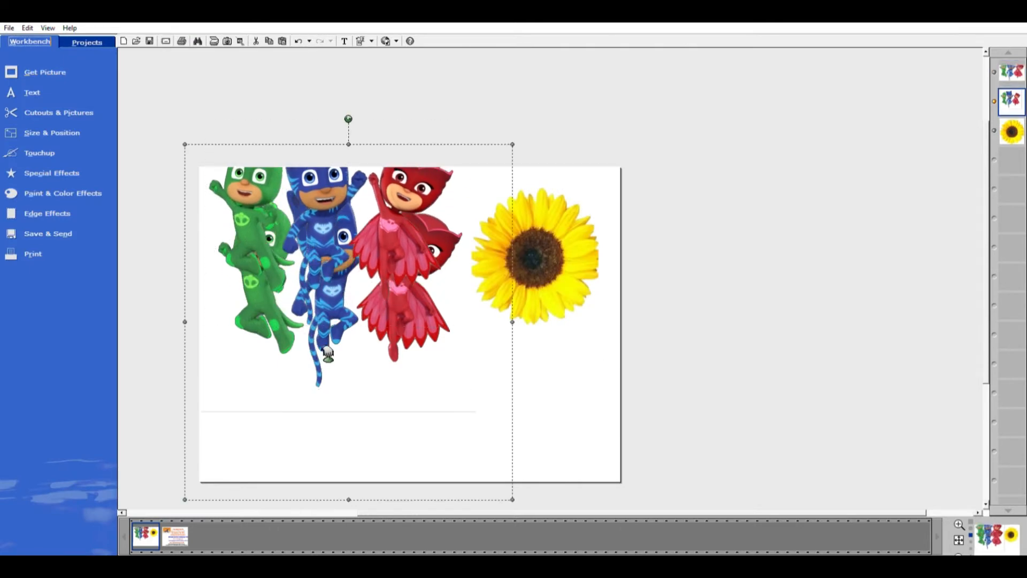
drag(320, 354, 359, 396)
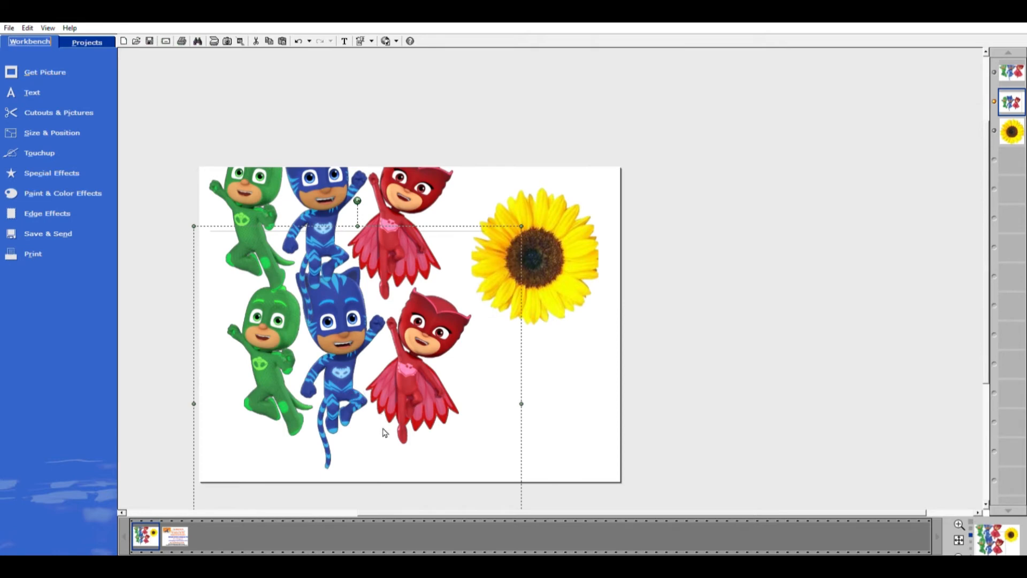
key(Delete)
Position the characters cutout and the sunflower side by side, vertically centred on the page
drag(346, 236, 353, 354)
click(508, 345)
click(537, 239)
drag(537, 239, 547, 313)
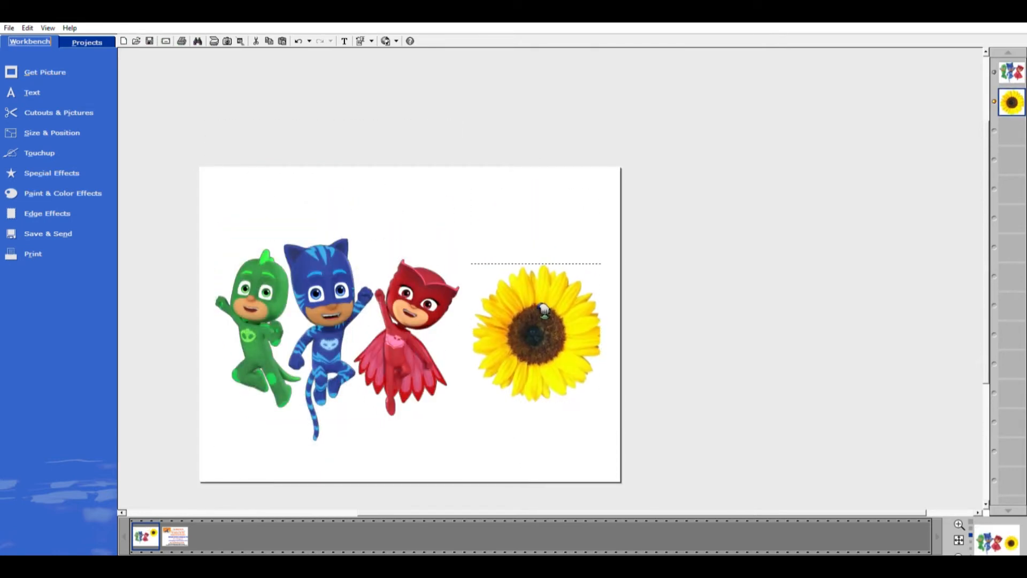
click(408, 317)
drag(395, 361, 391, 359)
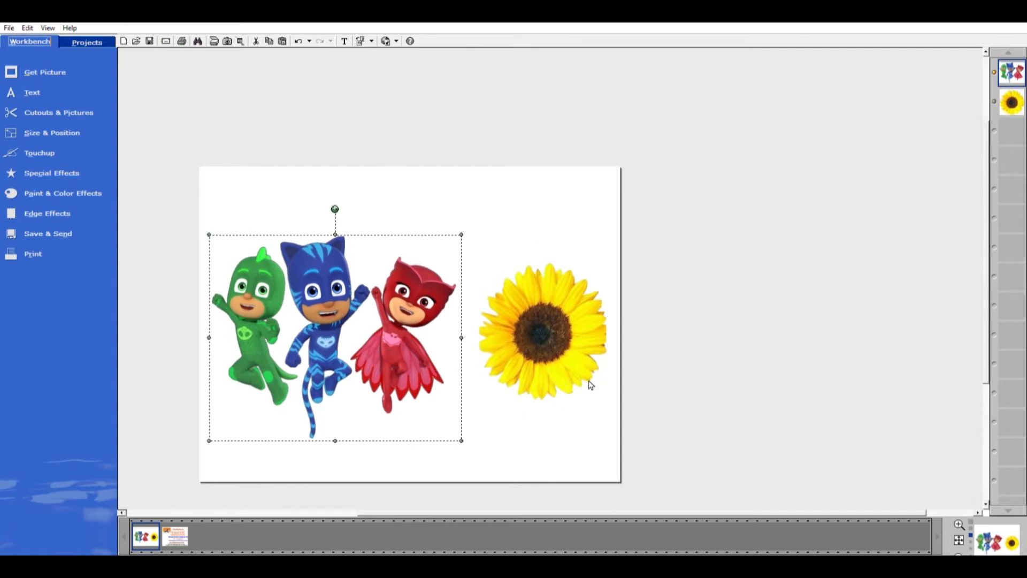
click(705, 271)
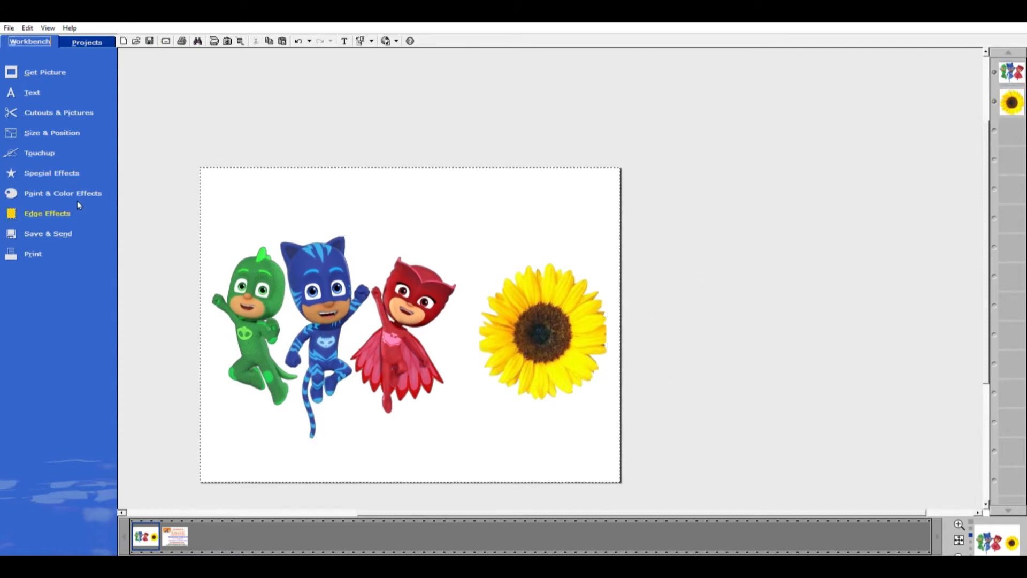
Cut out the characters and the sunflower together with one rectangular cookie cutter shape spanning the page width
click(63, 109)
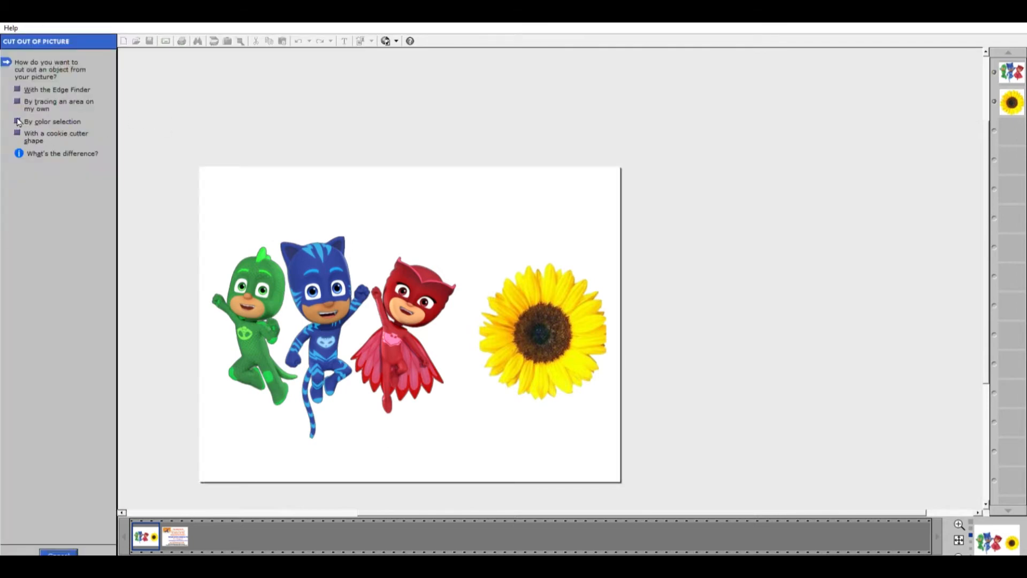
click(20, 133)
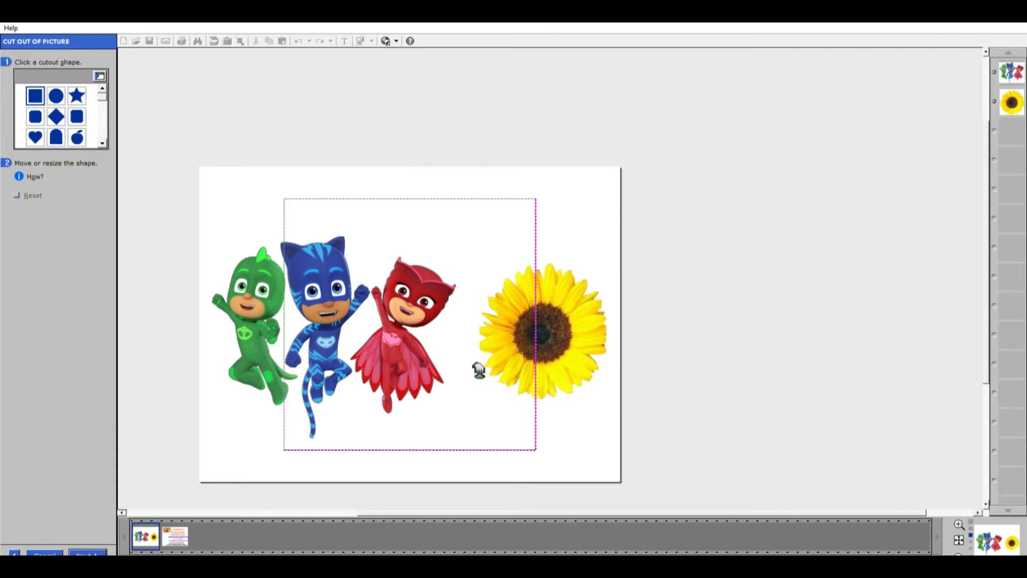
drag(476, 369, 389, 372)
drag(443, 327, 630, 335)
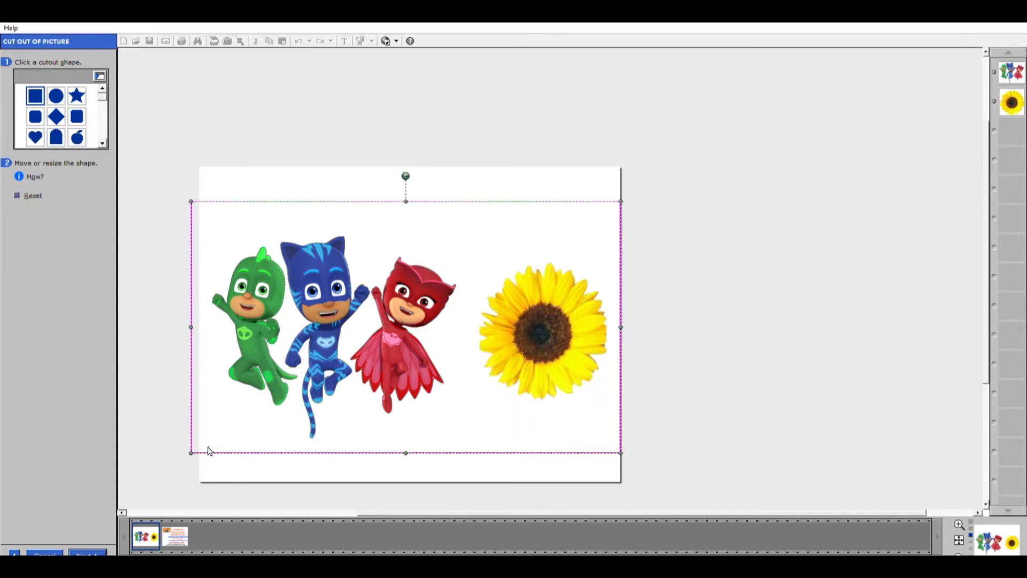
drag(193, 326, 208, 323)
drag(621, 326, 623, 363)
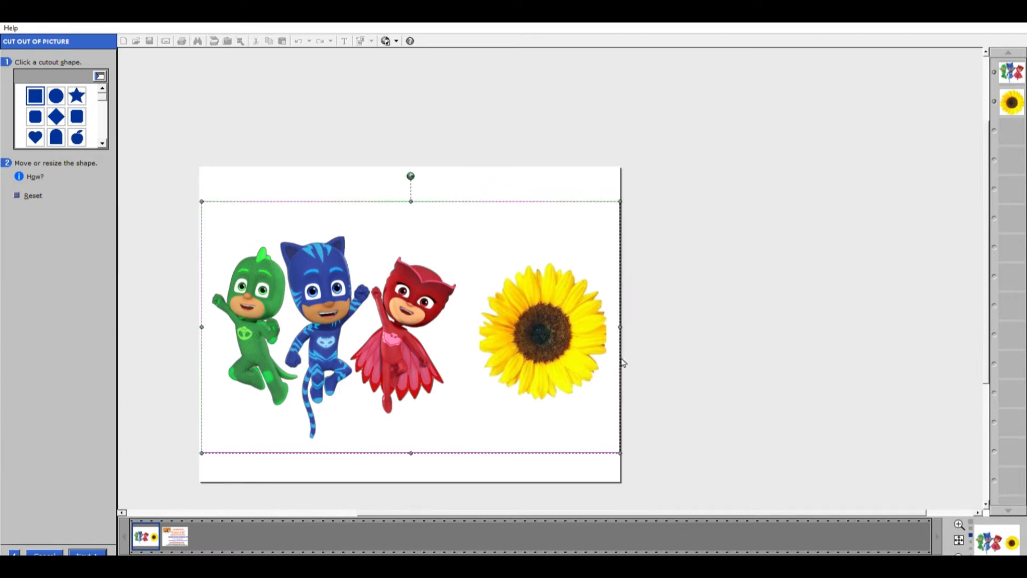
click(92, 549)
click(98, 551)
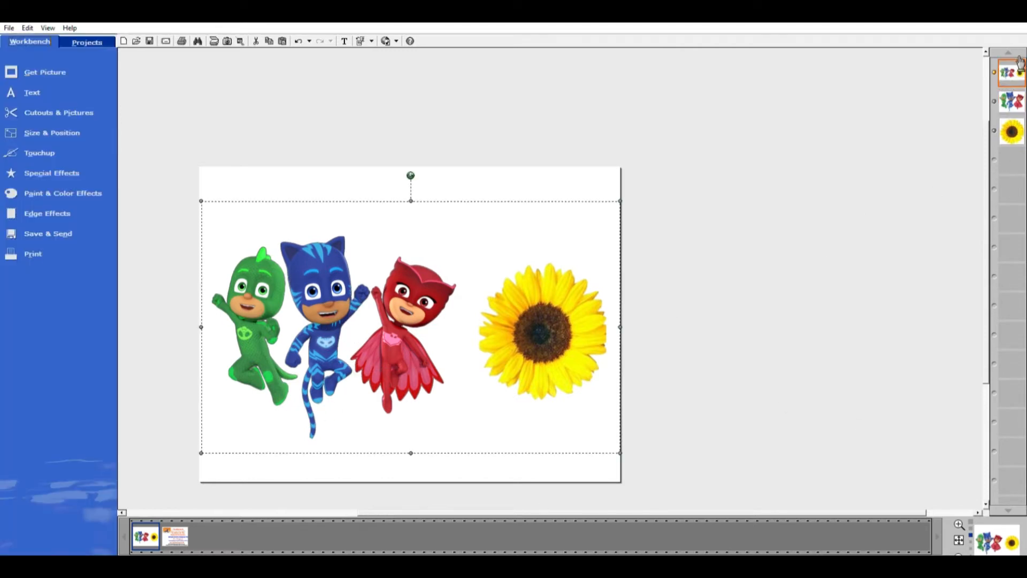
Fill the separate sunflower and characters cutouts beneath the combined cutout with solid black
click(1019, 128)
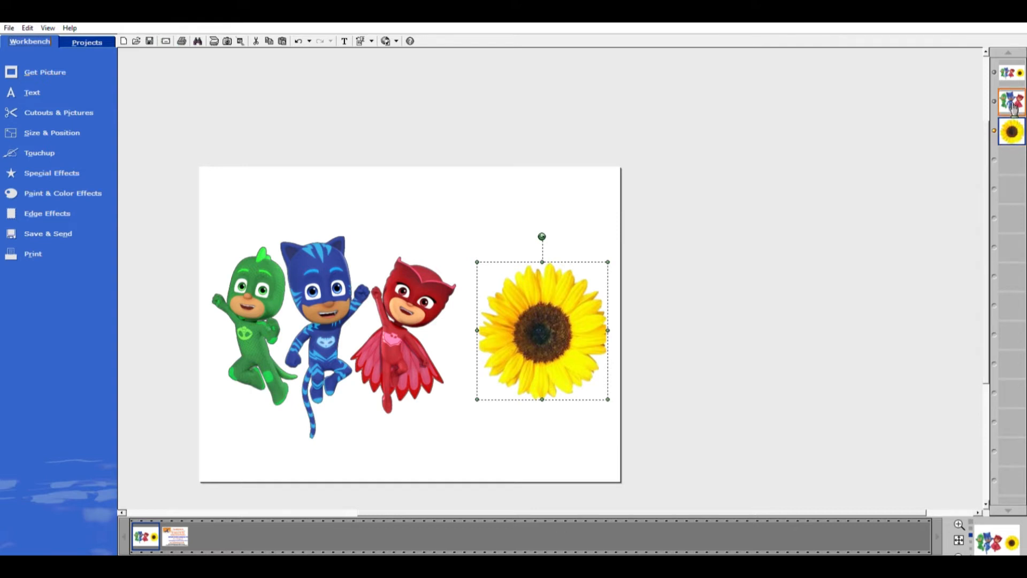
ctrl+click(1013, 104)
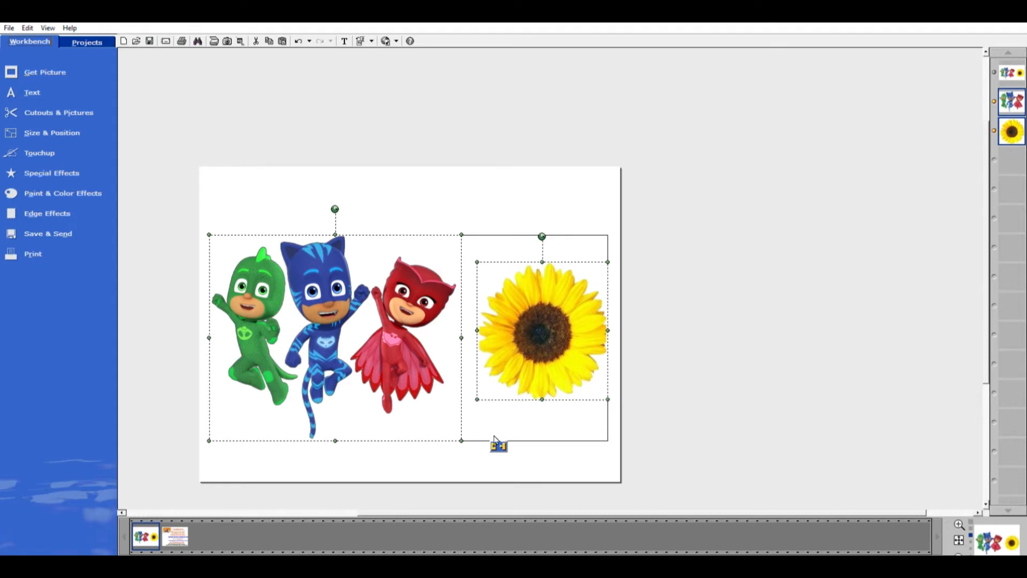
click(39, 190)
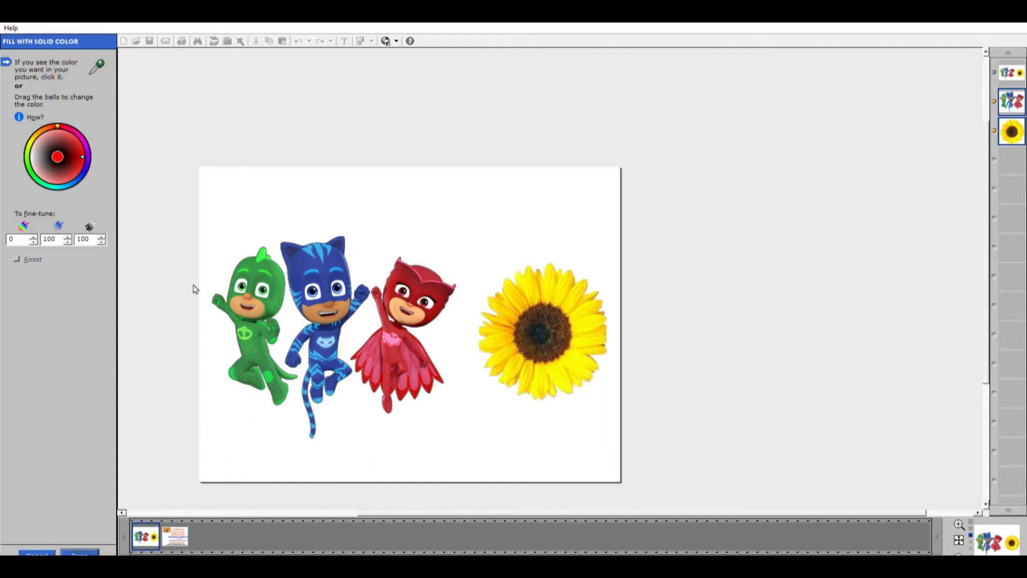
drag(56, 155, 53, 154)
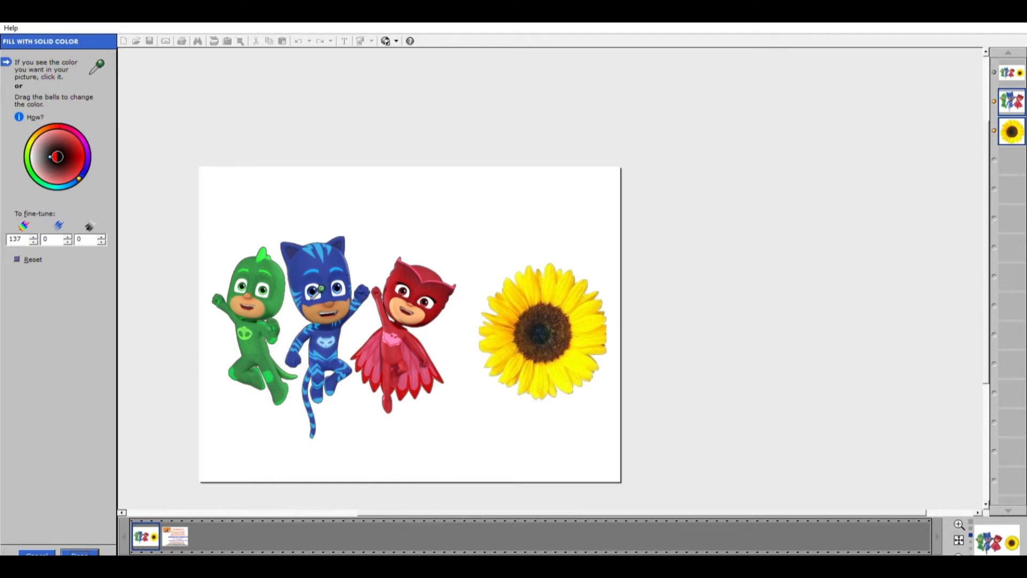
click(313, 294)
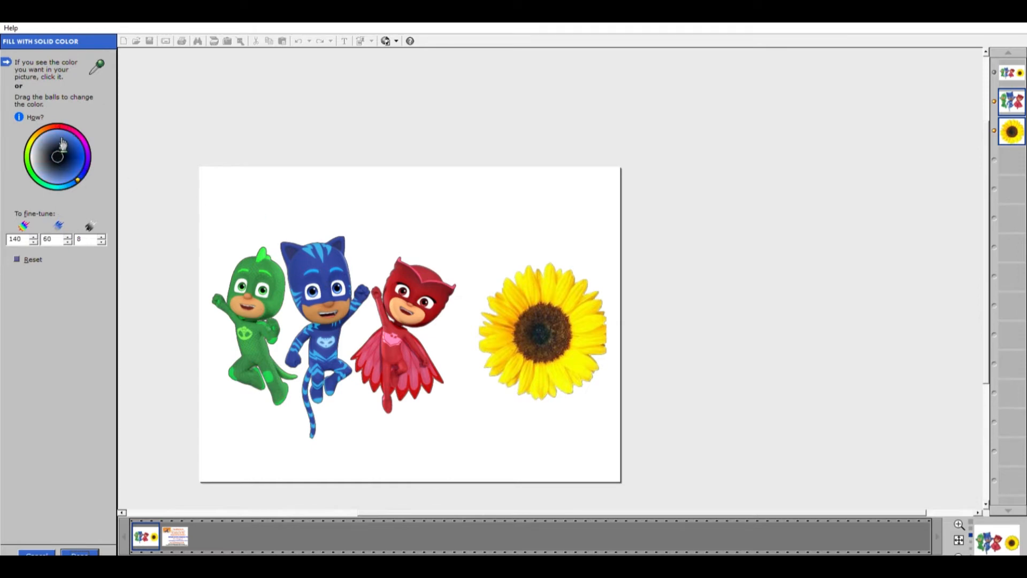
mouse_move(62, 141)
mouse_down()
mouse_move(68, 151)
mouse_move(44, 160)
mouse_move(58, 157)
mouse_up()
drag(52, 158, 58, 156)
click(79, 552)
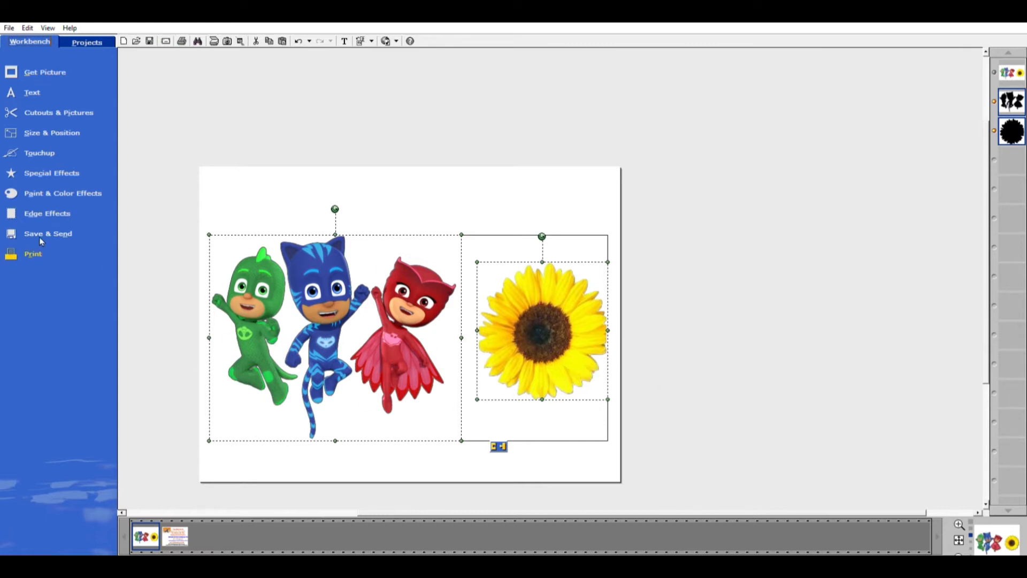
Add a solid highlighted edge to both black silhouettes and set its width to -25
click(51, 208)
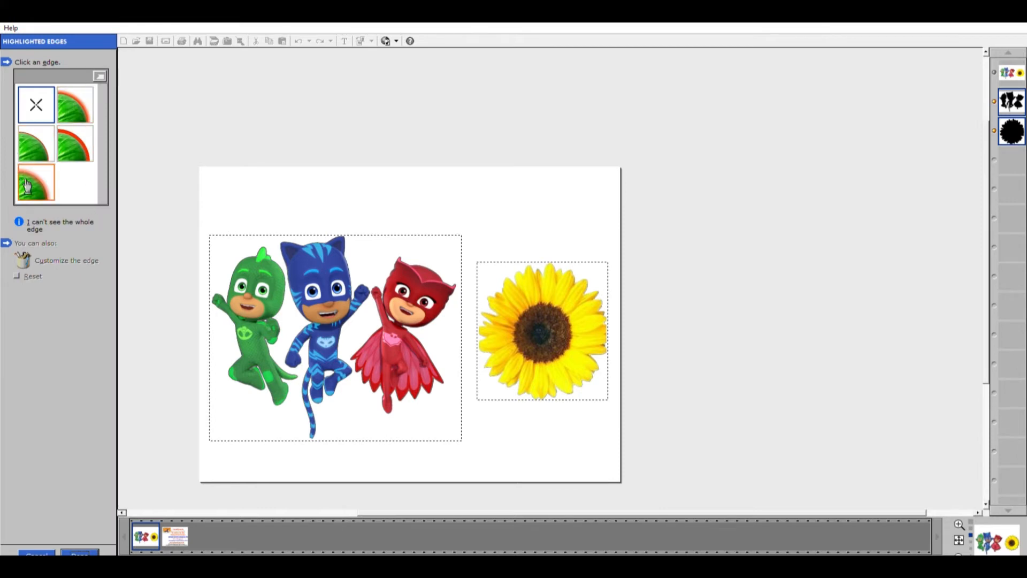
click(85, 135)
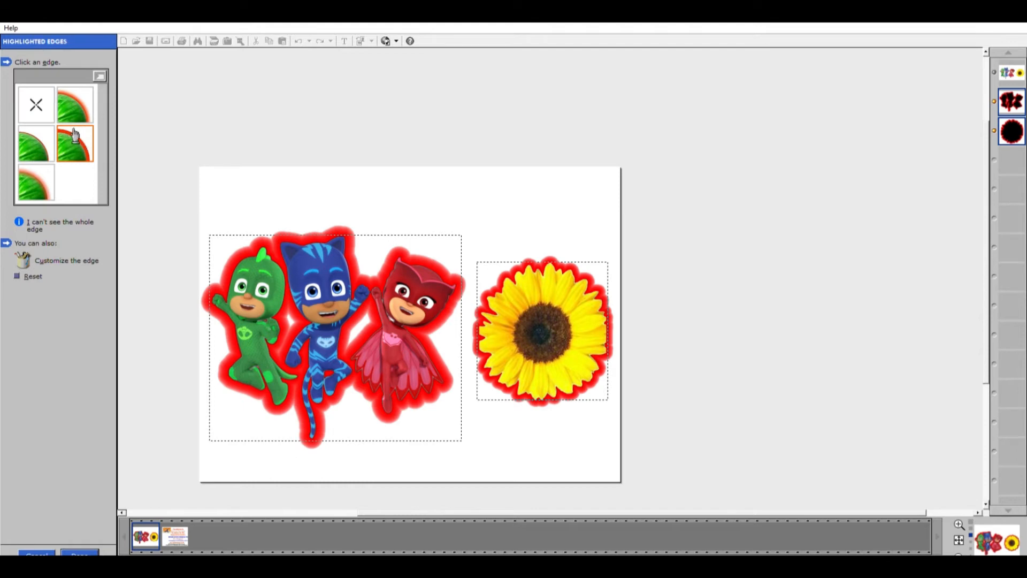
click(24, 249)
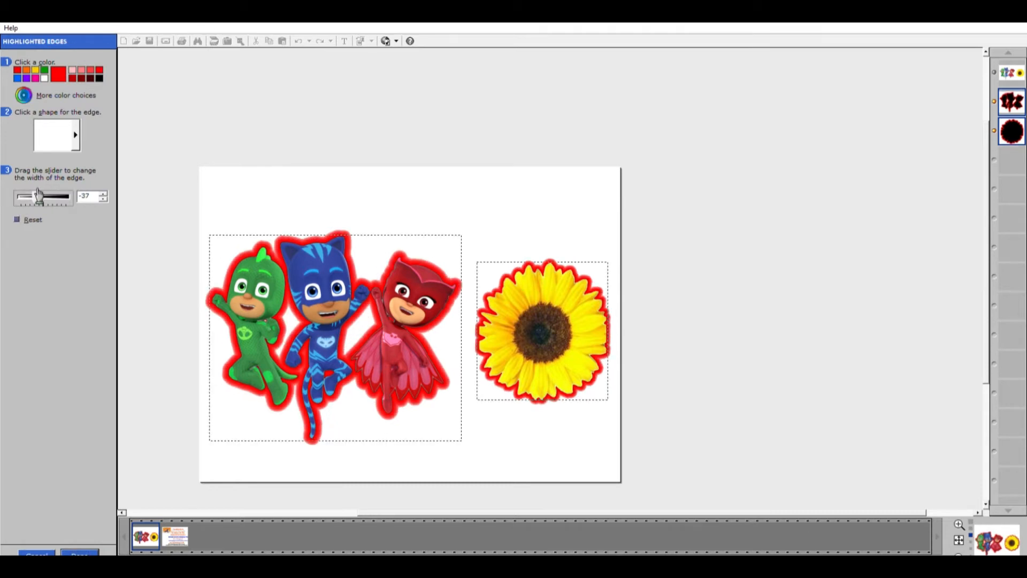
drag(38, 195, 58, 195)
click(100, 195)
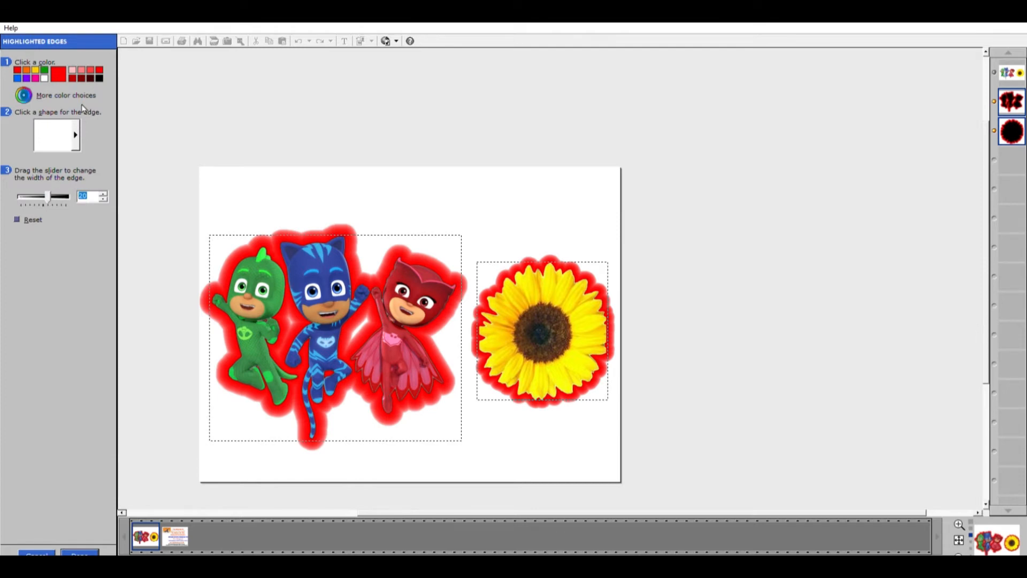
text(-25)
key(Return)
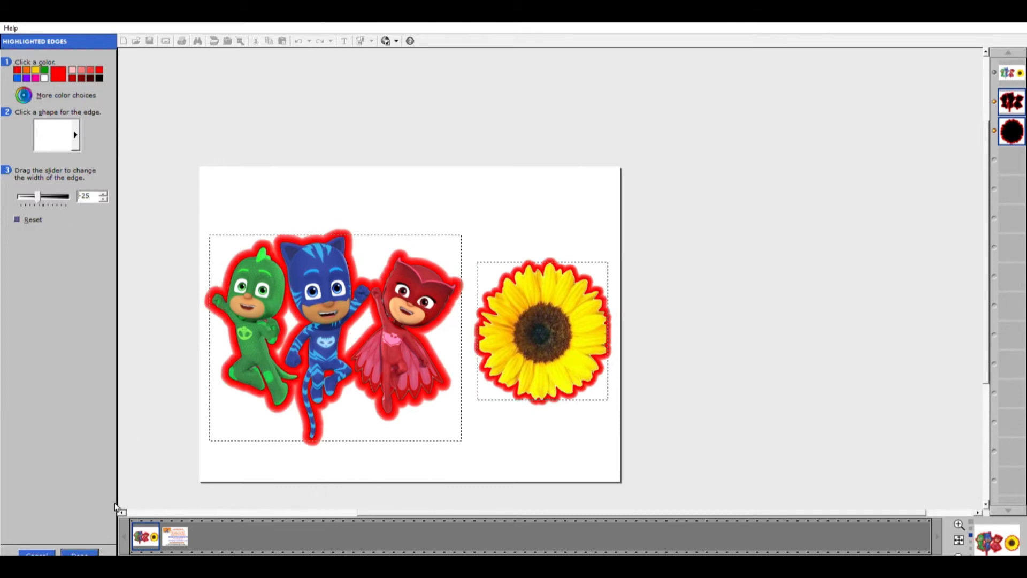
Change the highlighted edge colour to black and apply the edge effect to both silhouettes
click(99, 79)
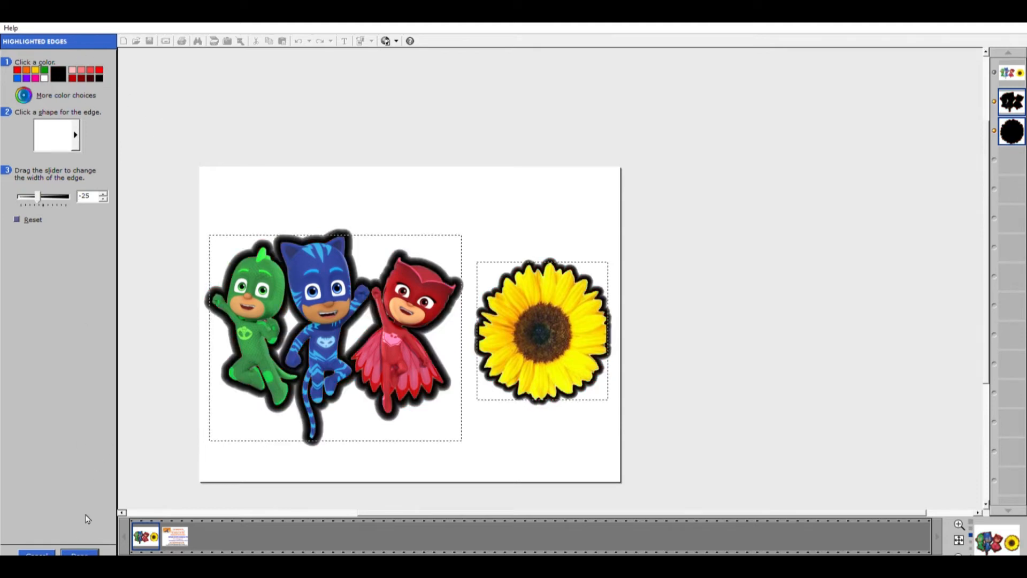
click(79, 552)
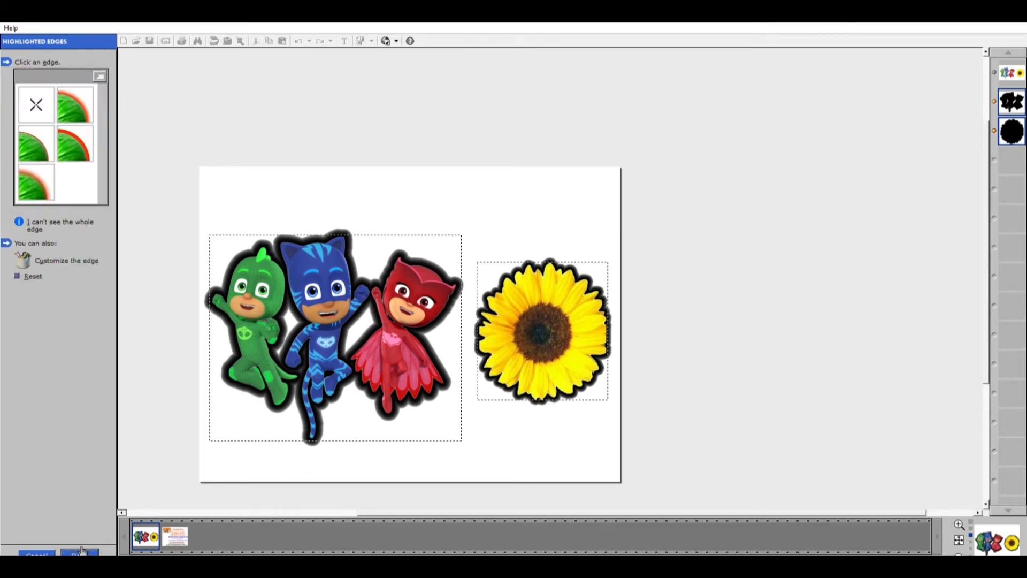
click(81, 551)
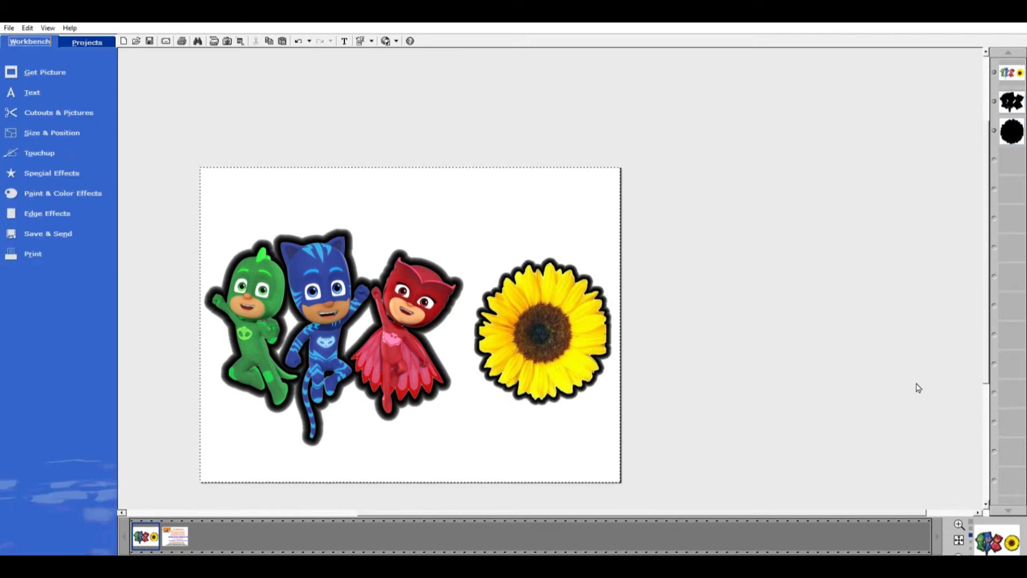
Group the combined picture cutout with the two black silhouettes behind it
click(564, 304)
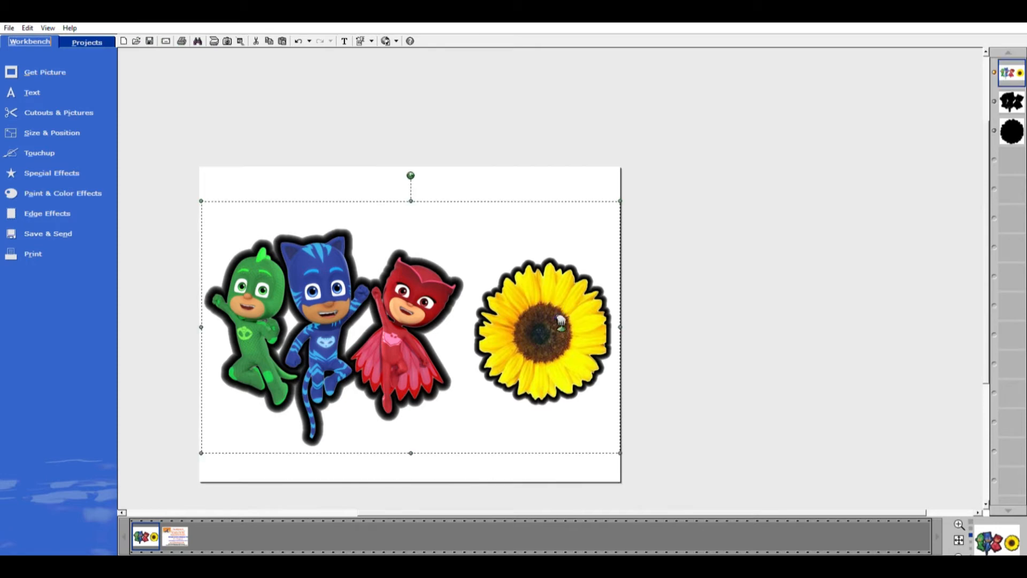
mouse_move(552, 321)
mouse_down()
mouse_move(555, 145)
mouse_move(551, 322)
mouse_up()
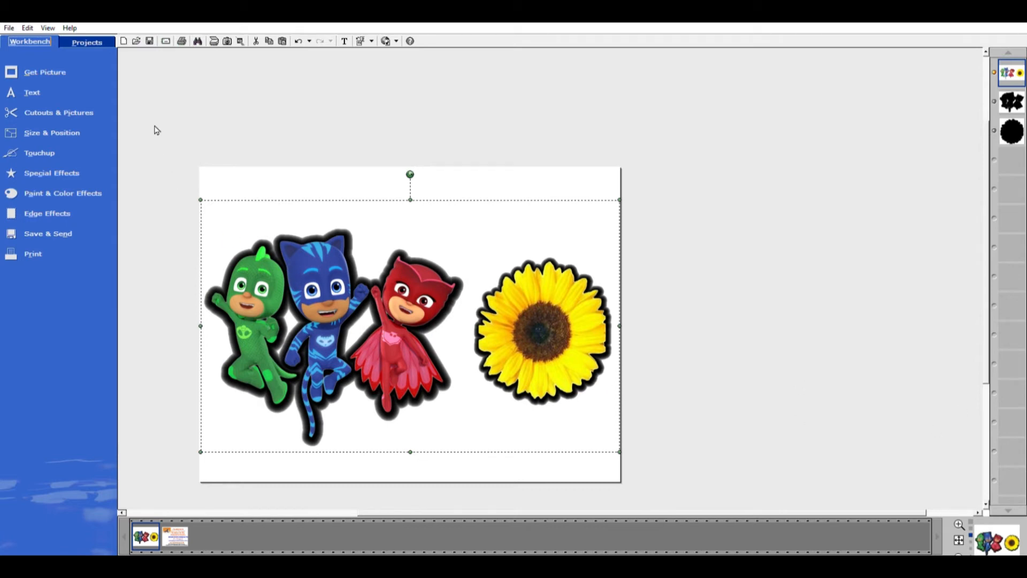
drag(155, 128, 745, 506)
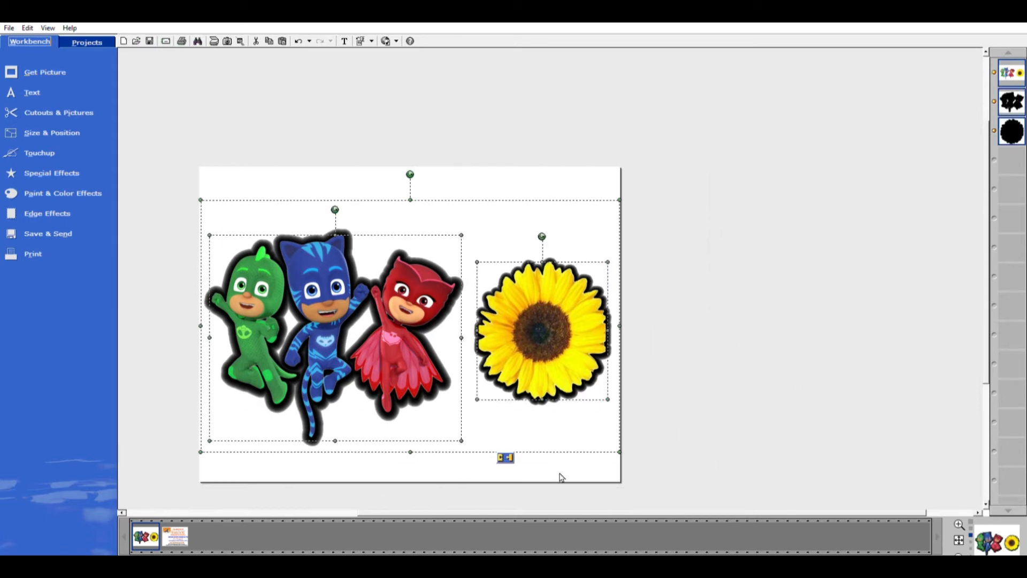
click(507, 454)
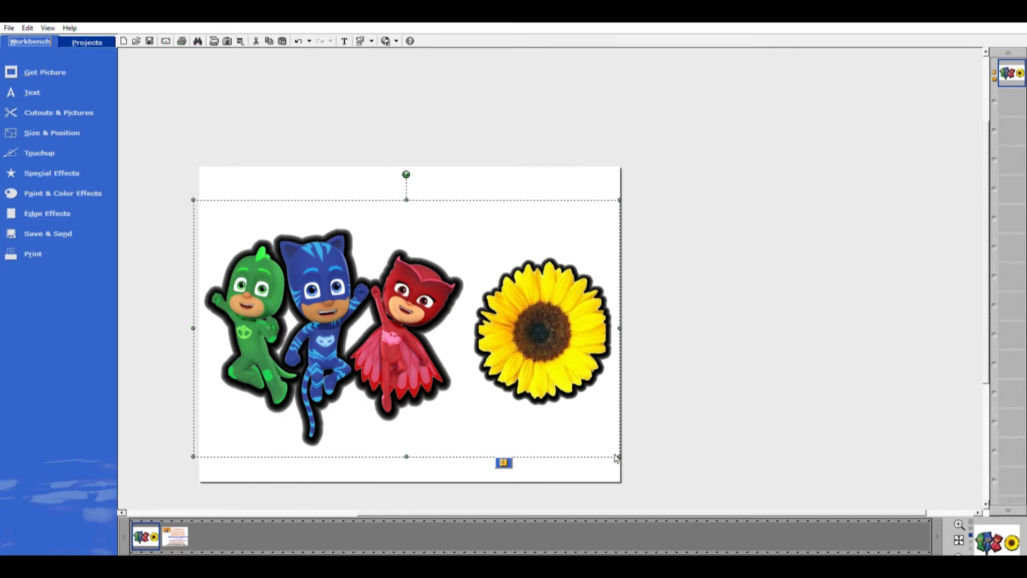
Shrink the grouped artwork to about three quarters of its width and centre it in the page's upper half
drag(620, 456, 473, 389)
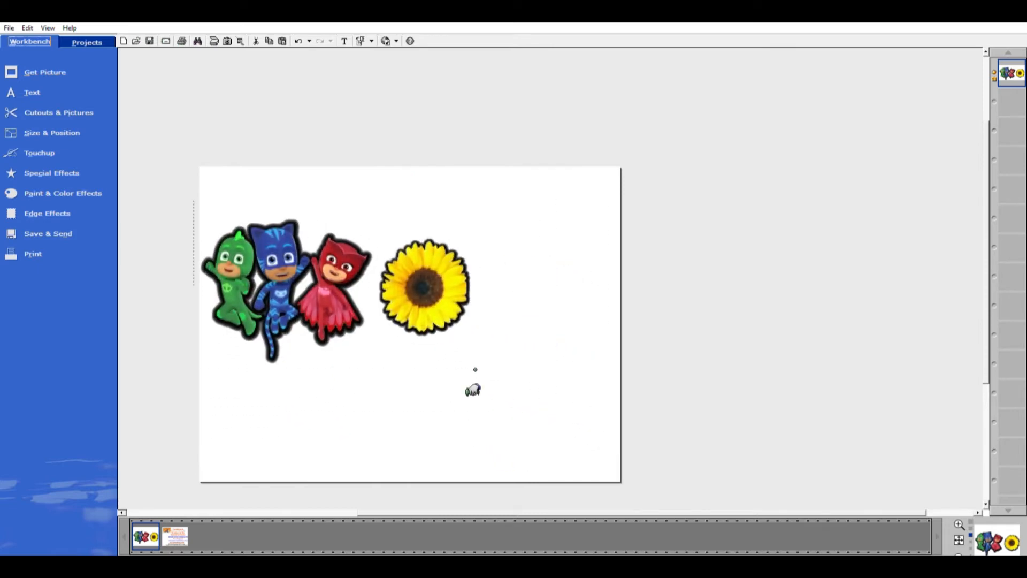
drag(441, 308, 507, 274)
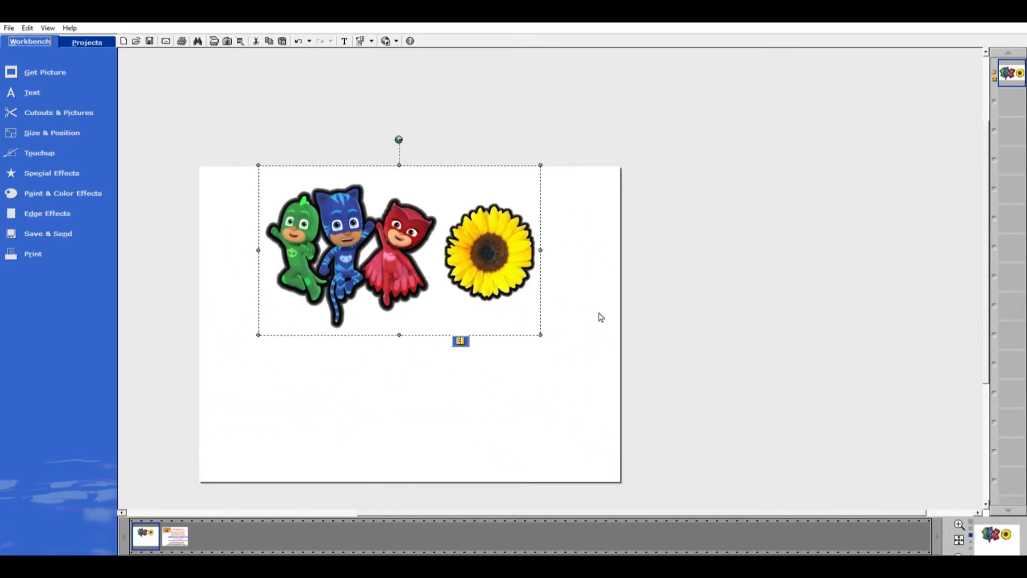
drag(546, 335, 577, 353)
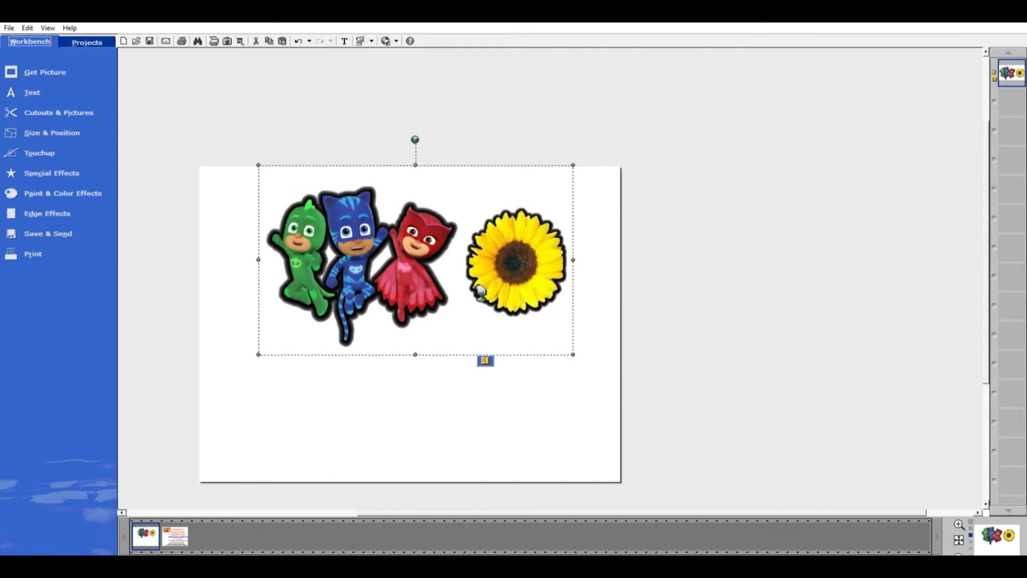
drag(389, 291, 378, 290)
Ungroup the resized artwork into the combined cutout and its two black silhouettes, and clear the selection
click(434, 218)
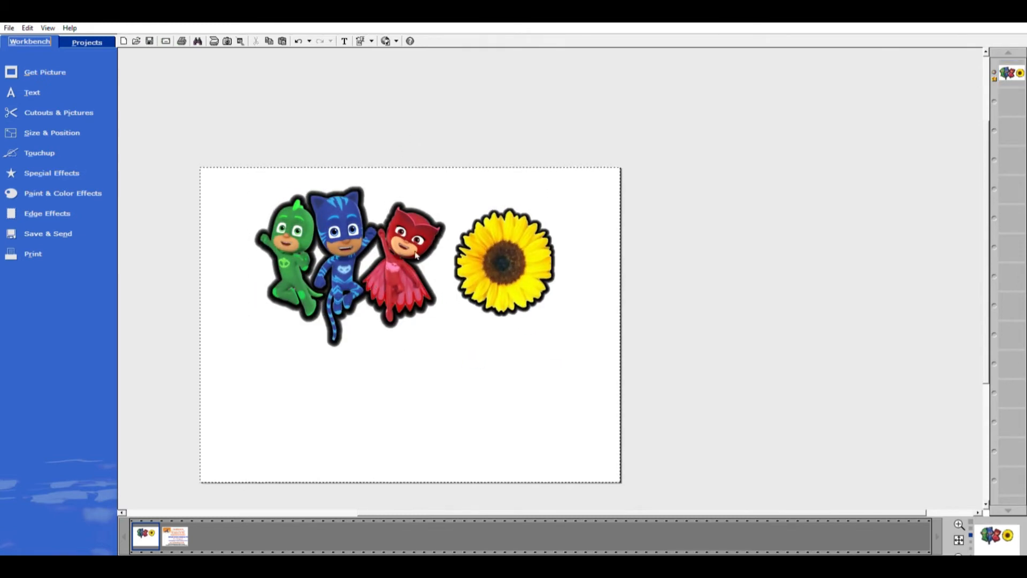
click(513, 255)
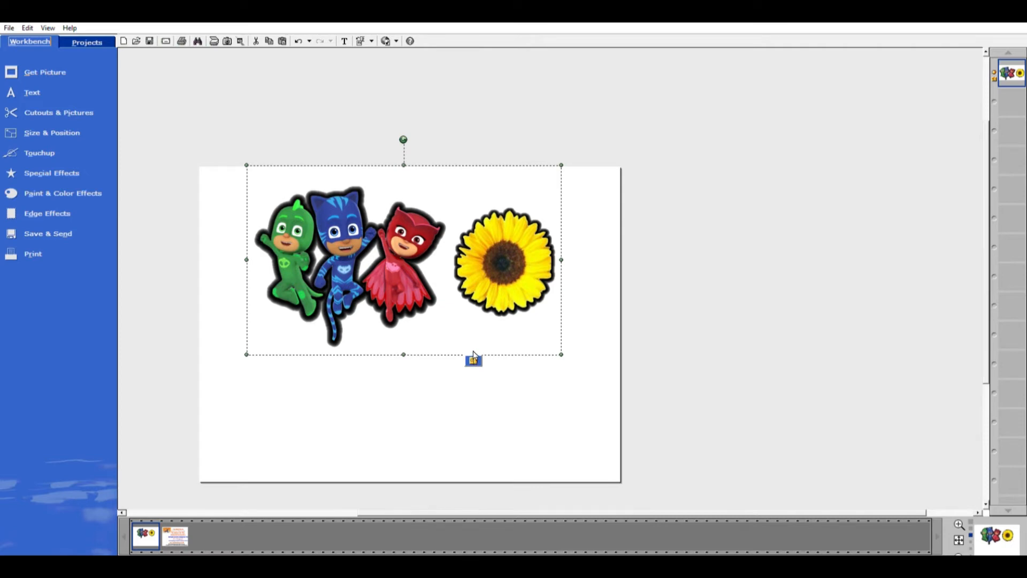
click(473, 360)
click(740, 405)
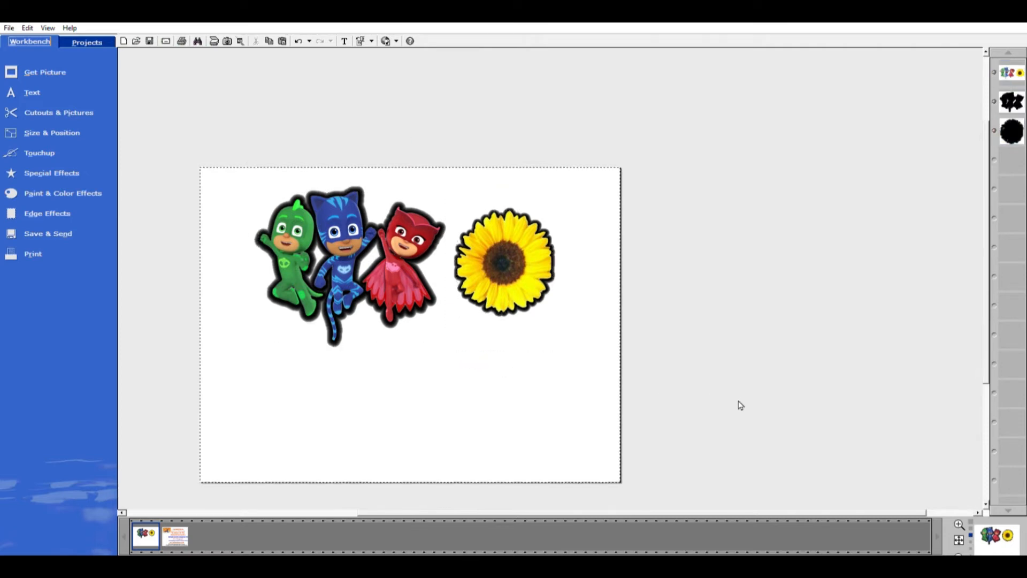
Move the coloured cutout to the page's lower half and spread the characters and sunflower silhouettes apart above it
click(353, 281)
drag(353, 280, 349, 418)
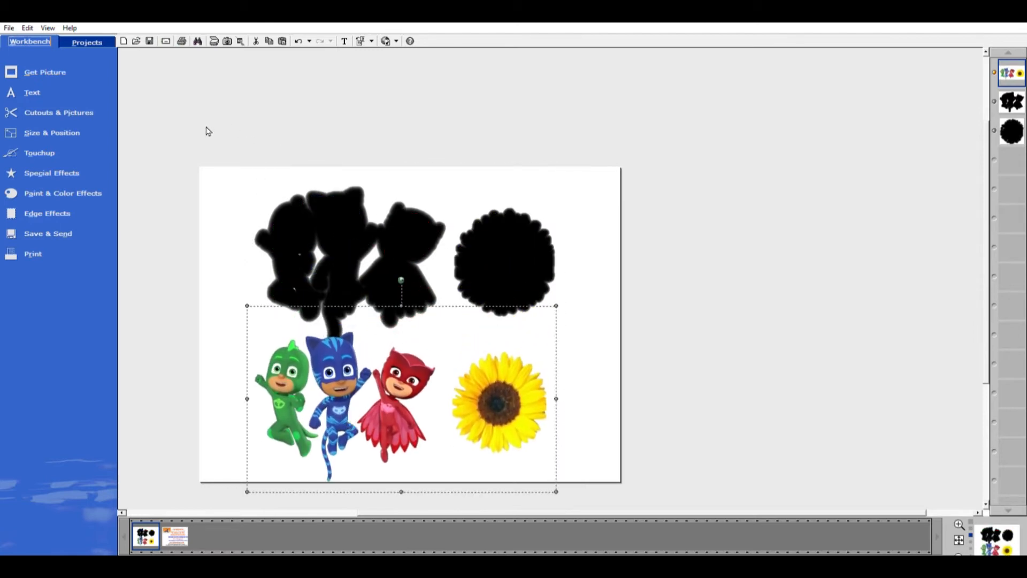
mouse_move(342, 239)
mouse_down()
mouse_move(356, 235)
mouse_move(351, 222)
mouse_move(327, 225)
mouse_up()
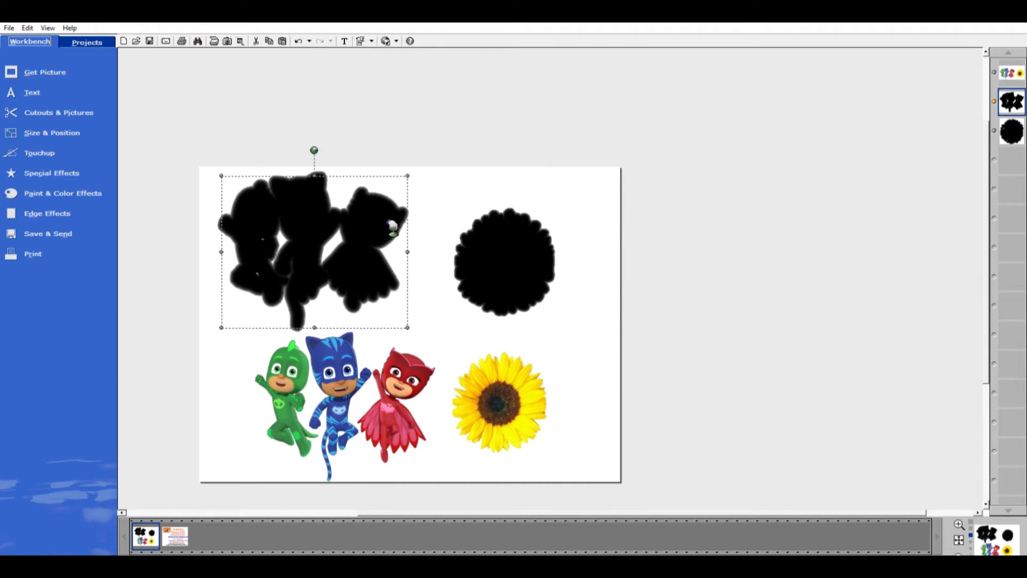
drag(509, 244, 555, 234)
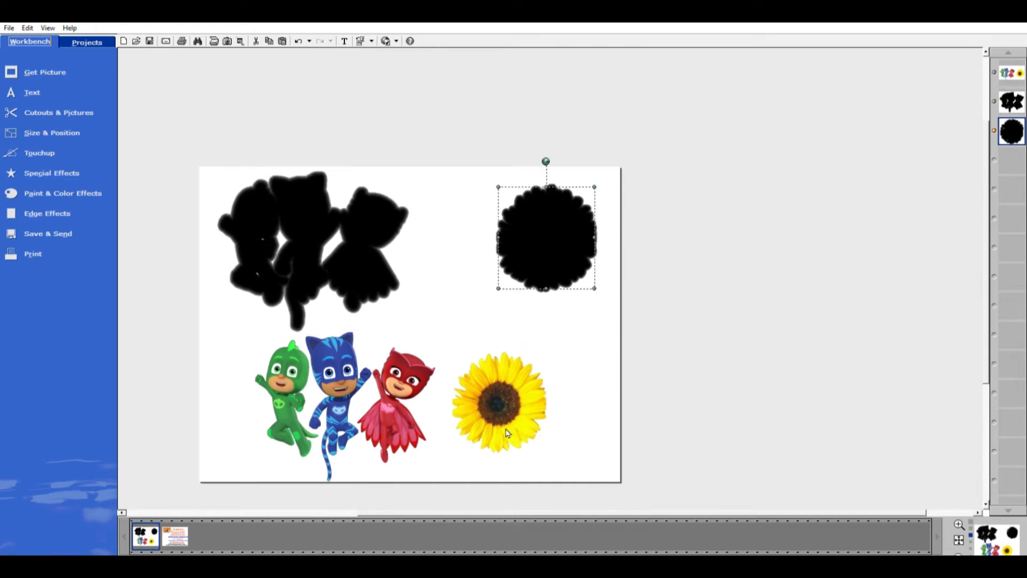
click(507, 433)
drag(501, 405, 542, 398)
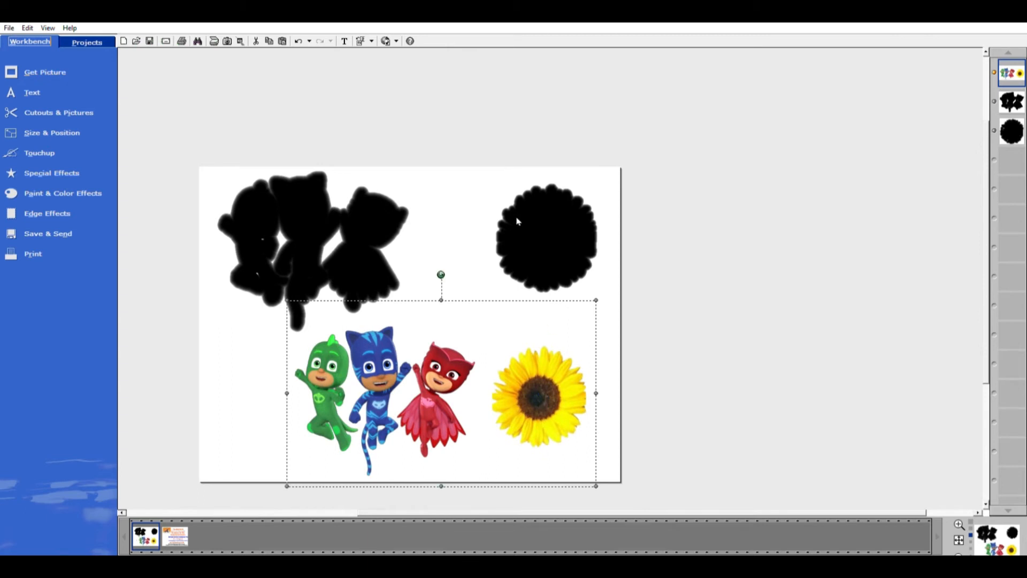
click(557, 240)
mouse_move(557, 239)
mouse_down()
mouse_move(530, 238)
mouse_move(541, 237)
mouse_up()
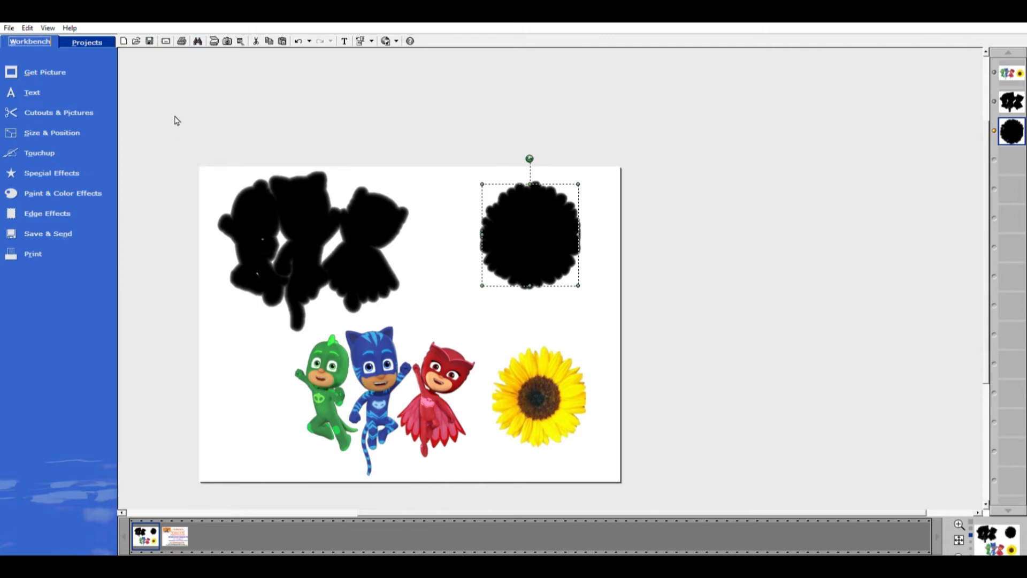
Save the separated artwork to the Desktop as a Portable Network Graphics file named shadow
drag(176, 120, 843, 511)
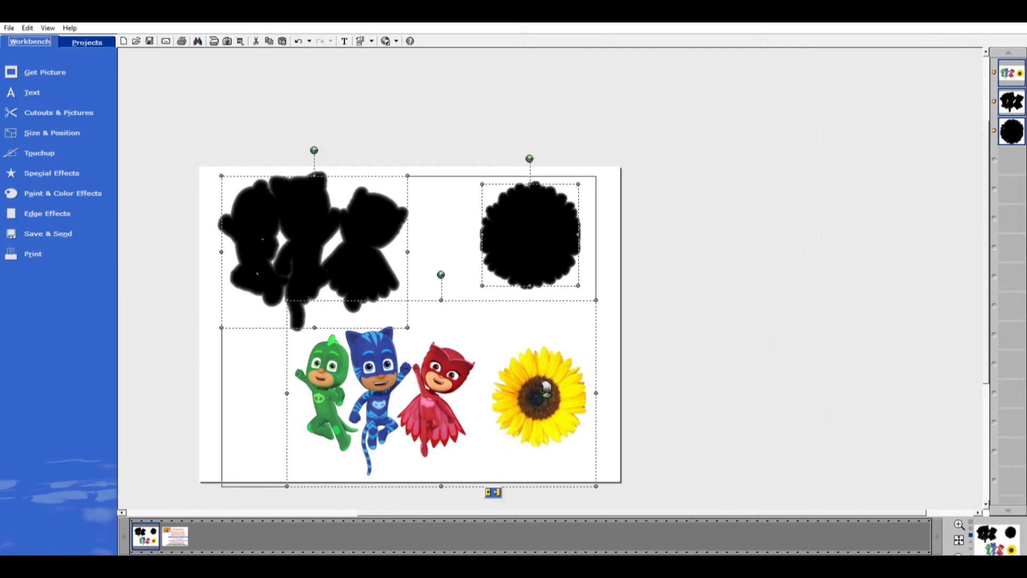
click(834, 403)
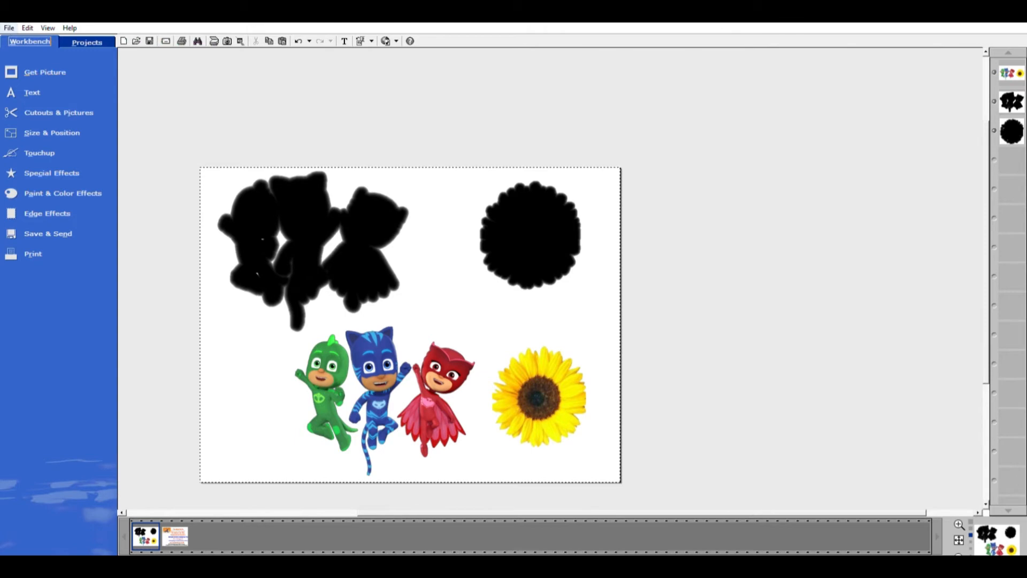
key(ctrl+s)
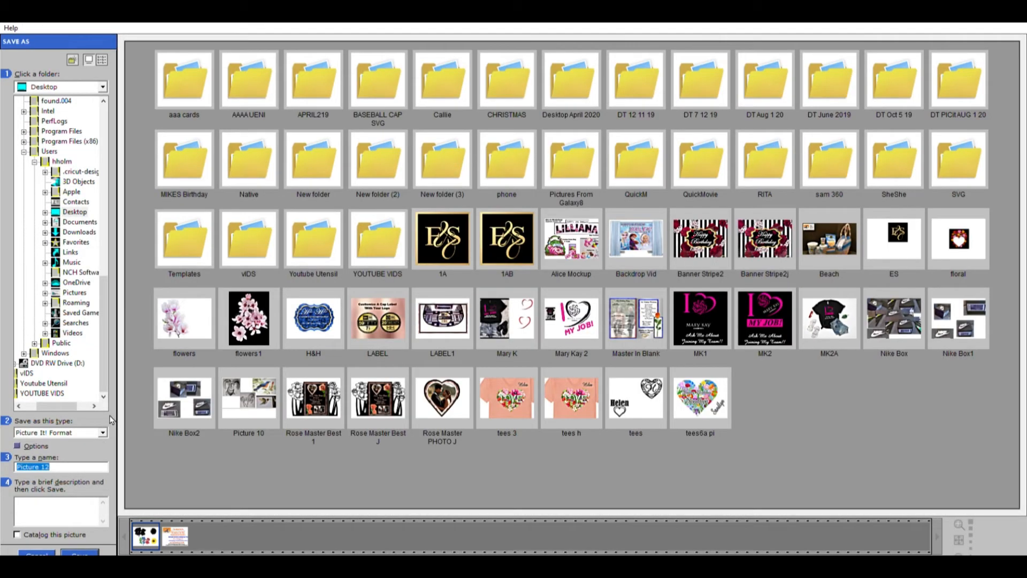
click(106, 430)
click(77, 437)
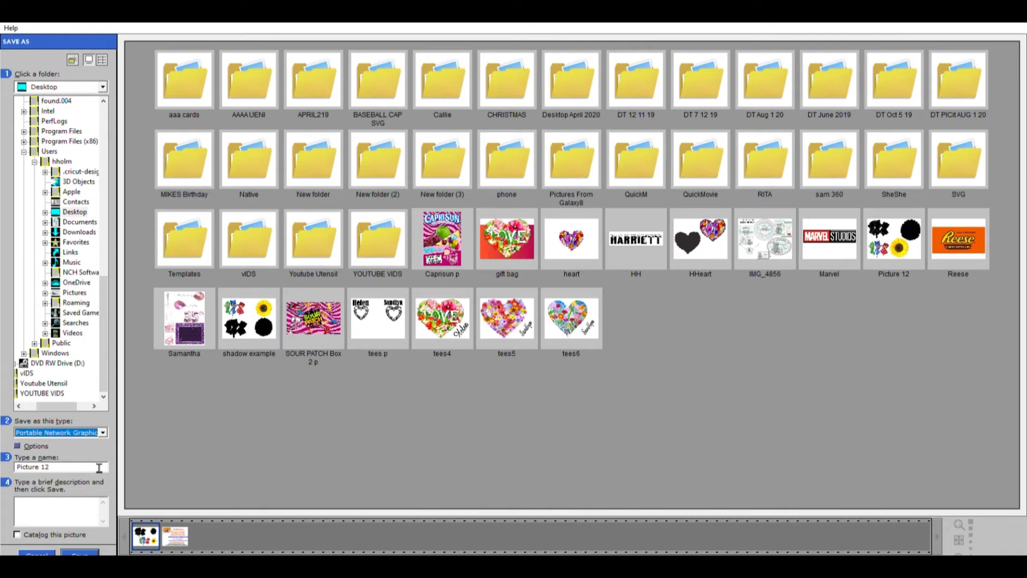
click(99, 468)
text(s)
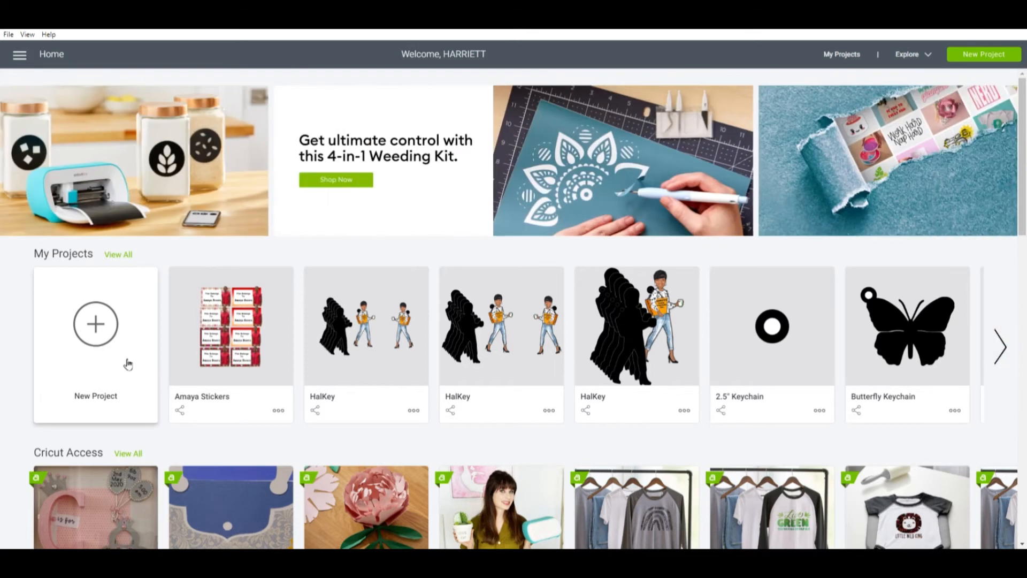
Switch to Cricut Design Space, start a new project replacing the unsaved one, and load the shadow picture for upload
click(107, 330)
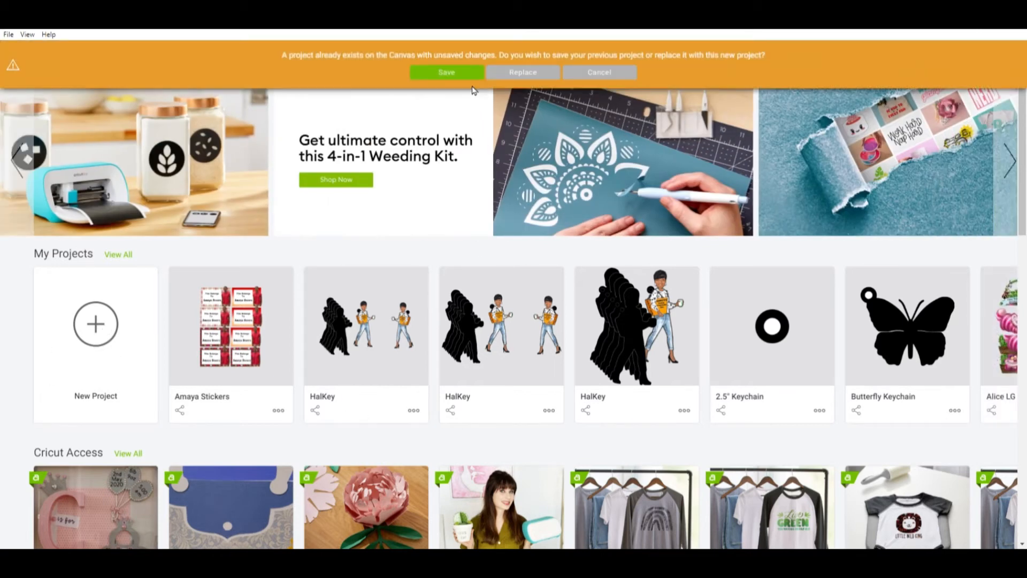
click(532, 74)
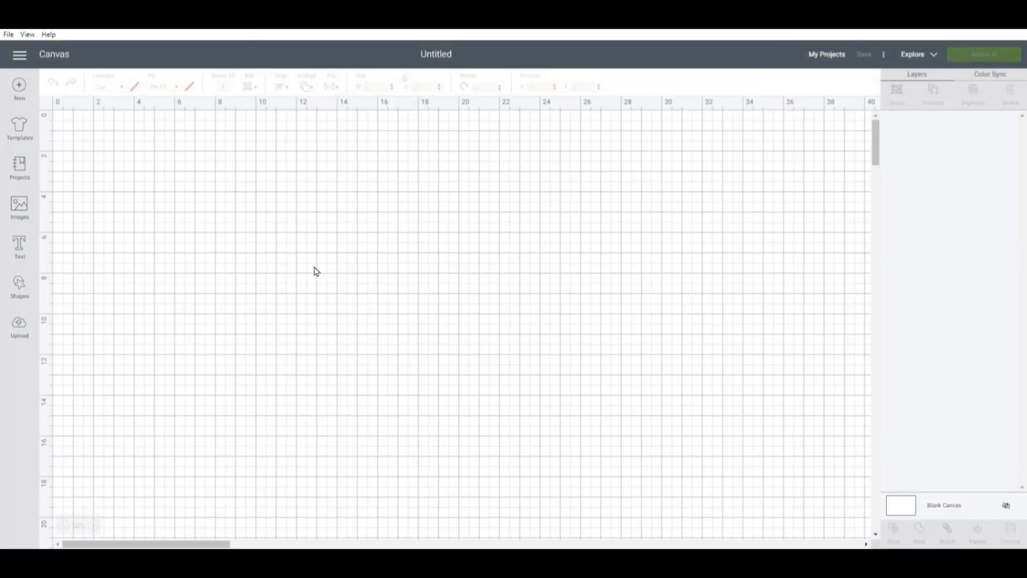
click(25, 329)
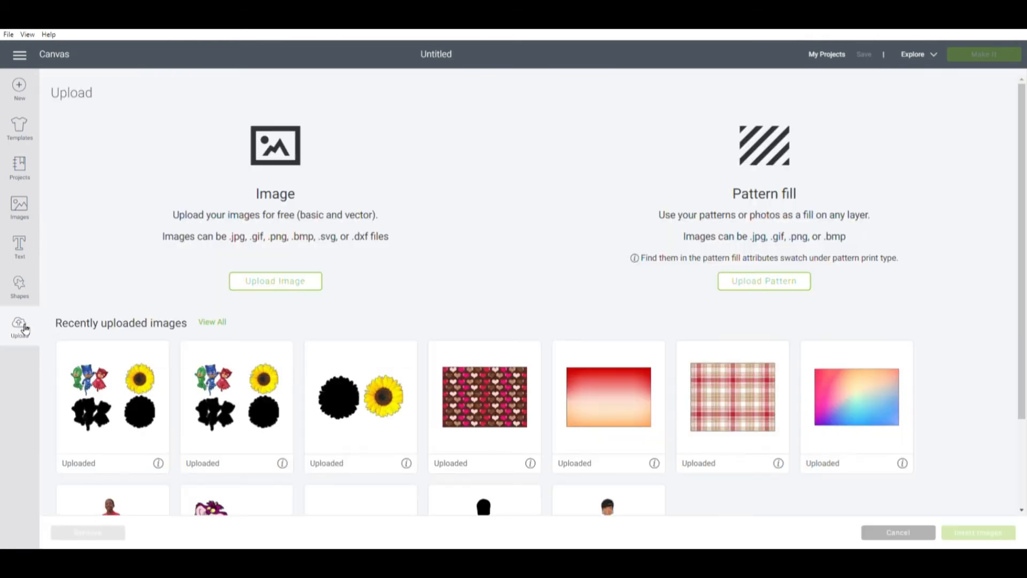
click(289, 287)
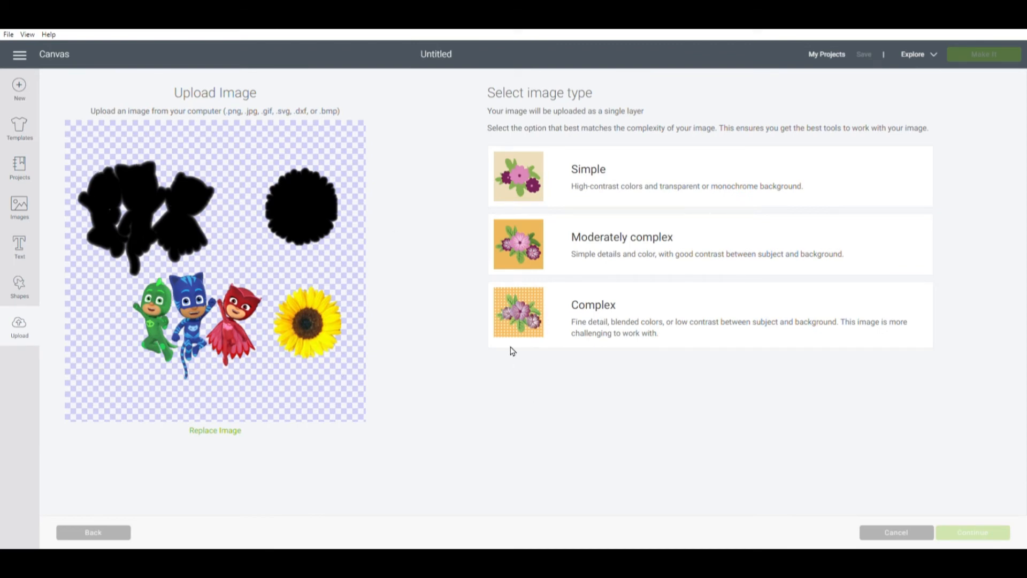
Compare the Simple, Moderately complex and Complex image types, and continue the upload with Complex
click(521, 310)
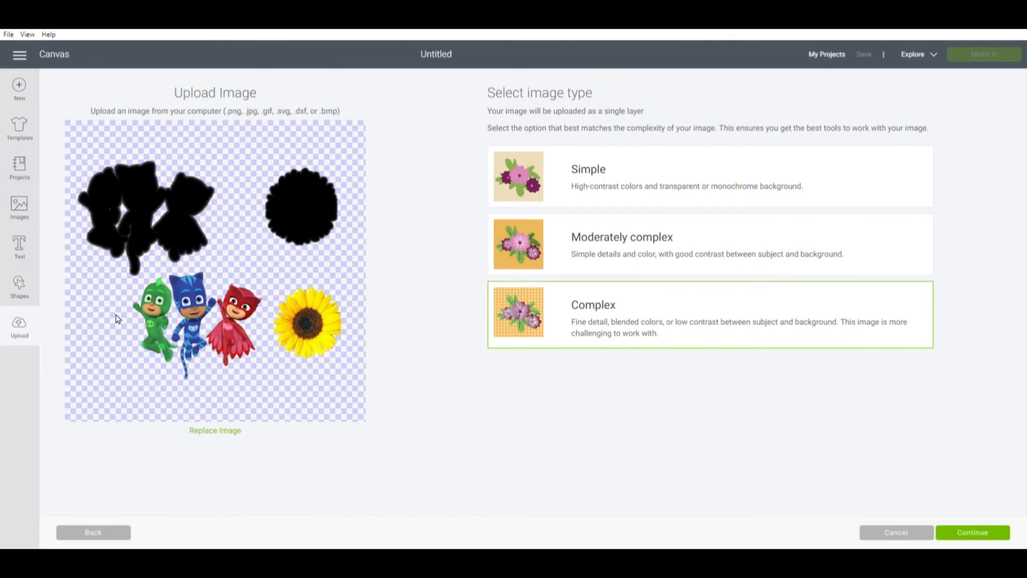
click(535, 184)
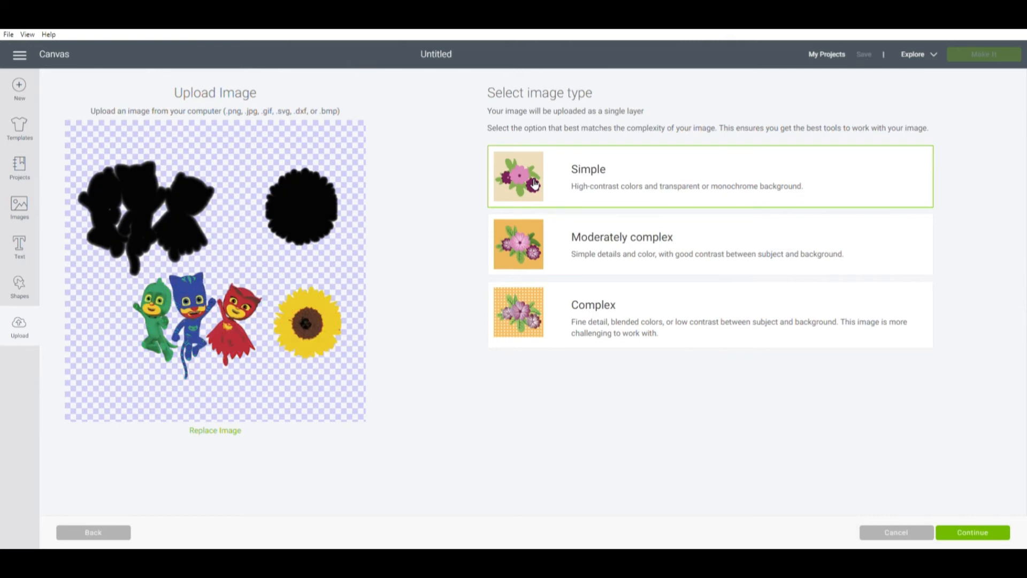
click(536, 245)
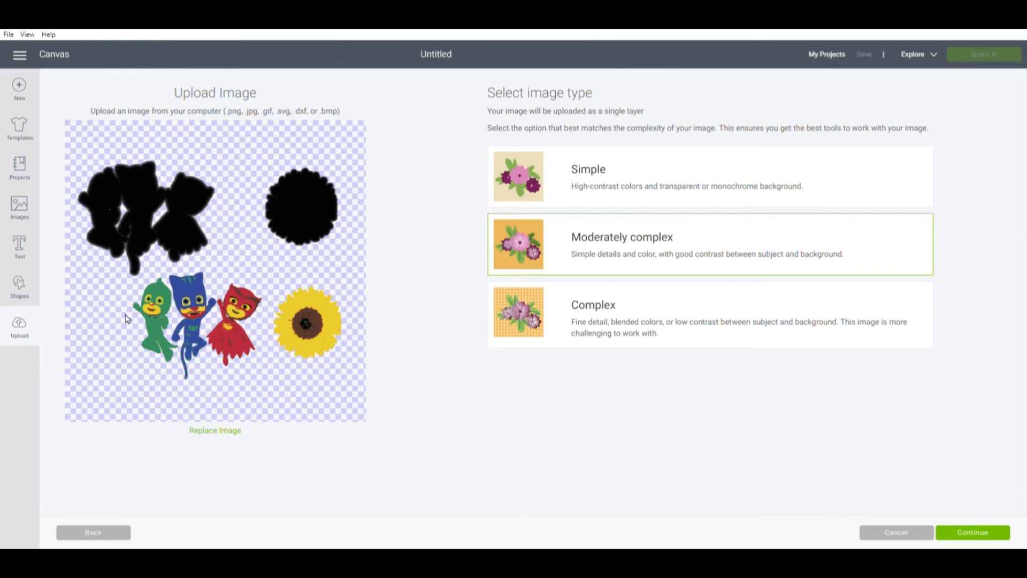
click(524, 322)
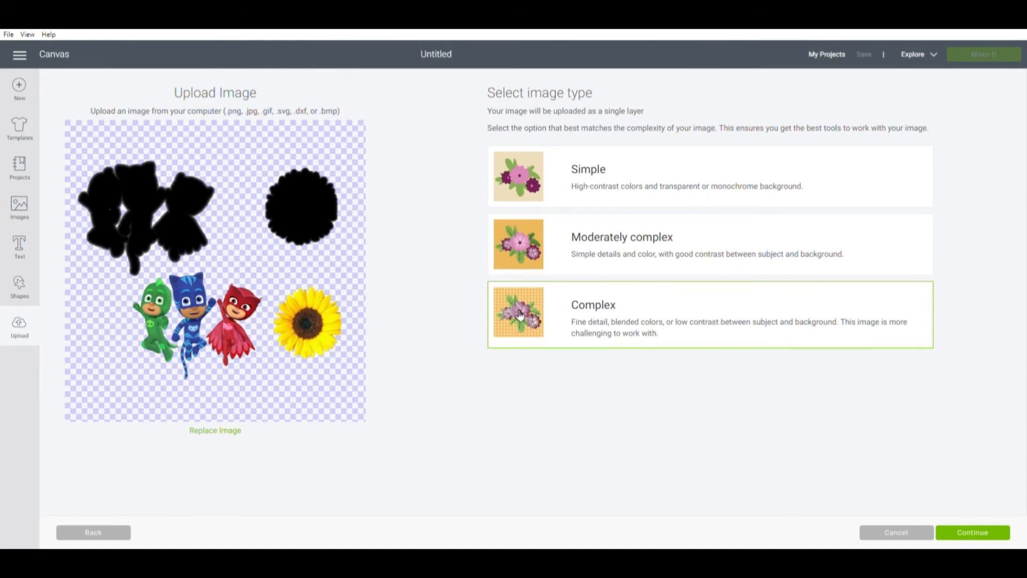
click(965, 535)
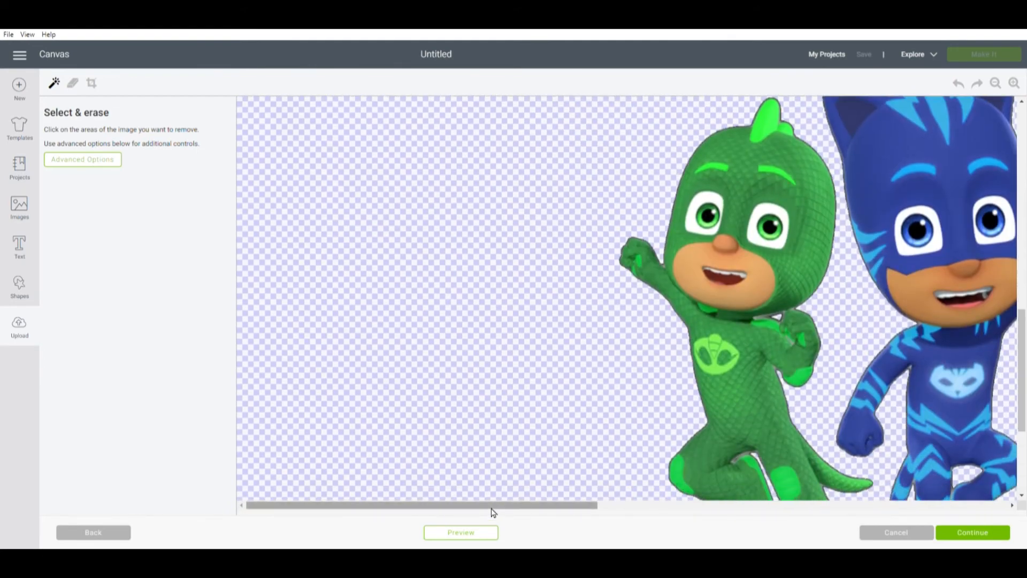
Check the picture's background without erasing anything, and save the upload as a Print Then Cut image named shadow
drag(491, 506, 841, 541)
drag(1020, 393, 1020, 409)
scroll(1005, 416, down, 3)
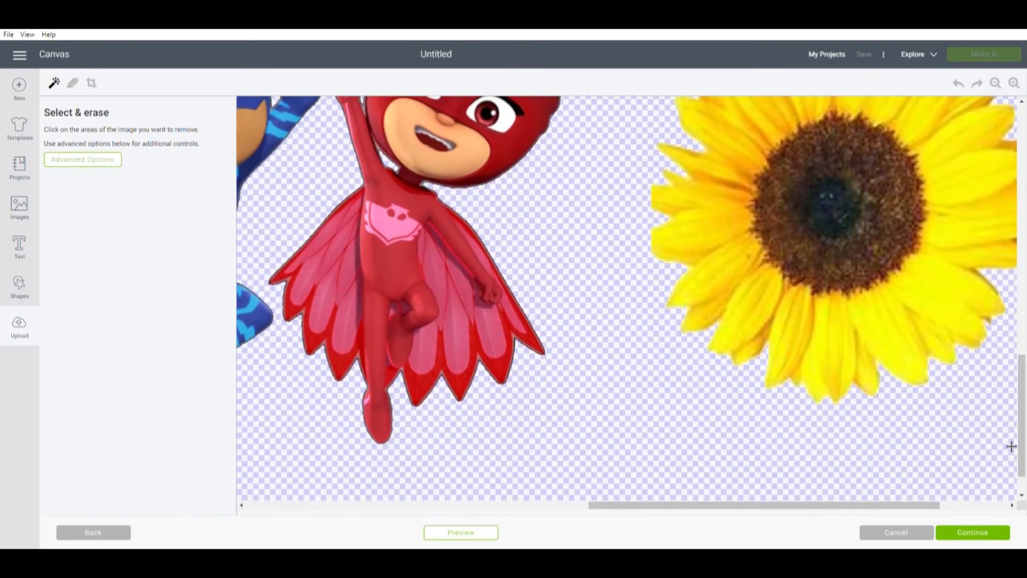
click(977, 539)
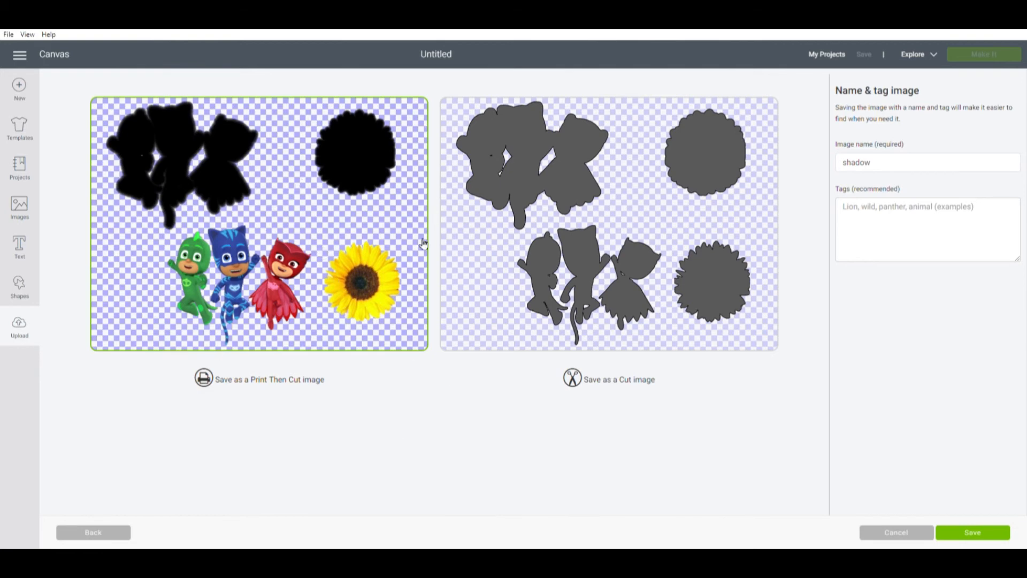
click(887, 167)
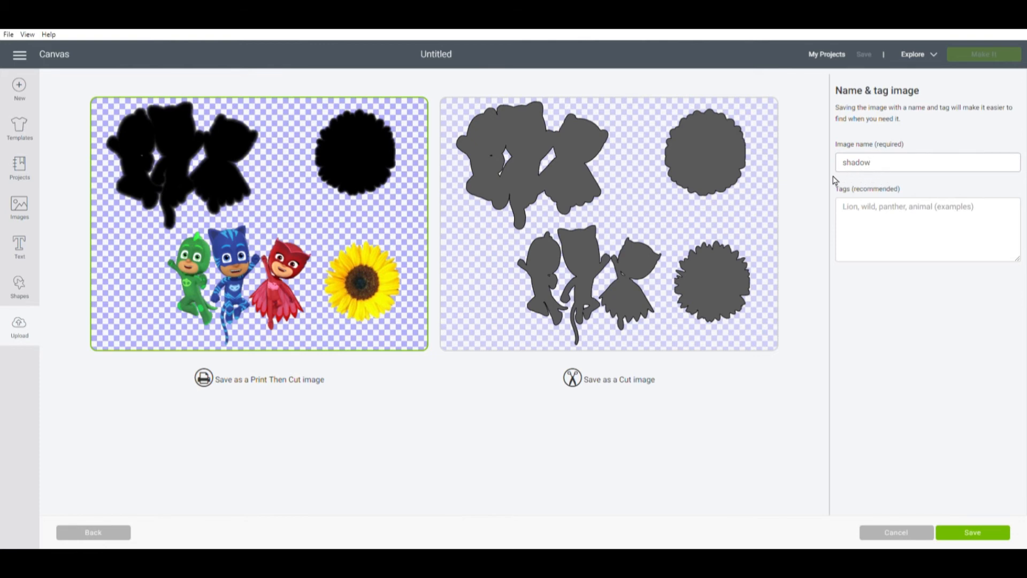
click(983, 536)
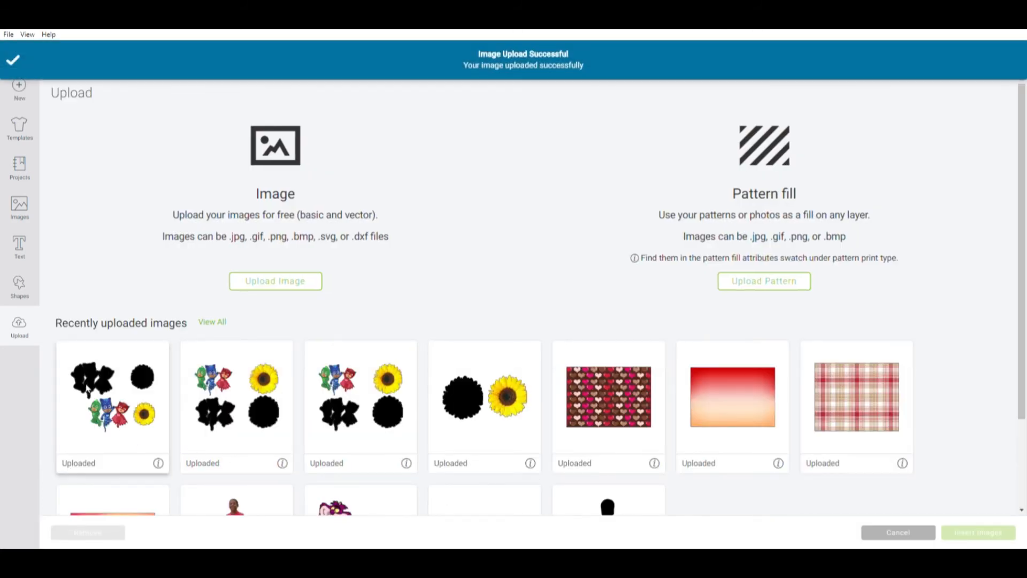
Insert the newly uploaded shadow image and move it to about X 8.389, Y 1.833 on the canvas
click(89, 392)
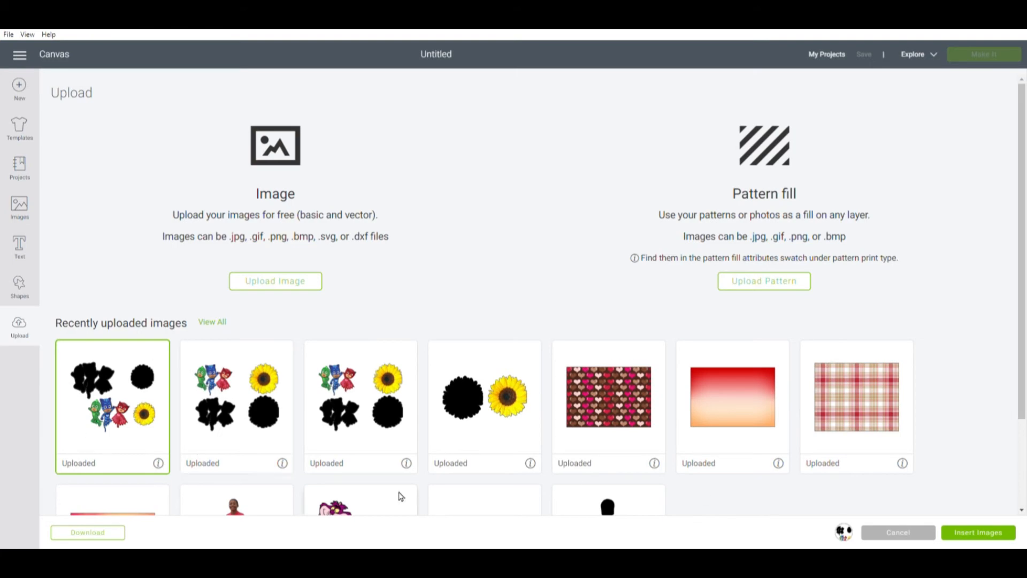
click(988, 535)
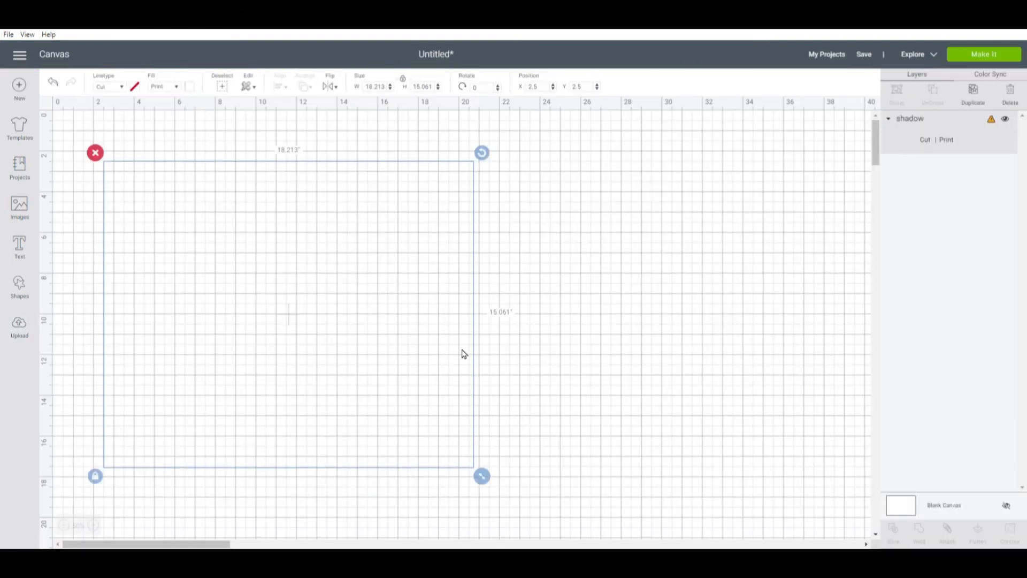
drag(226, 242, 345, 229)
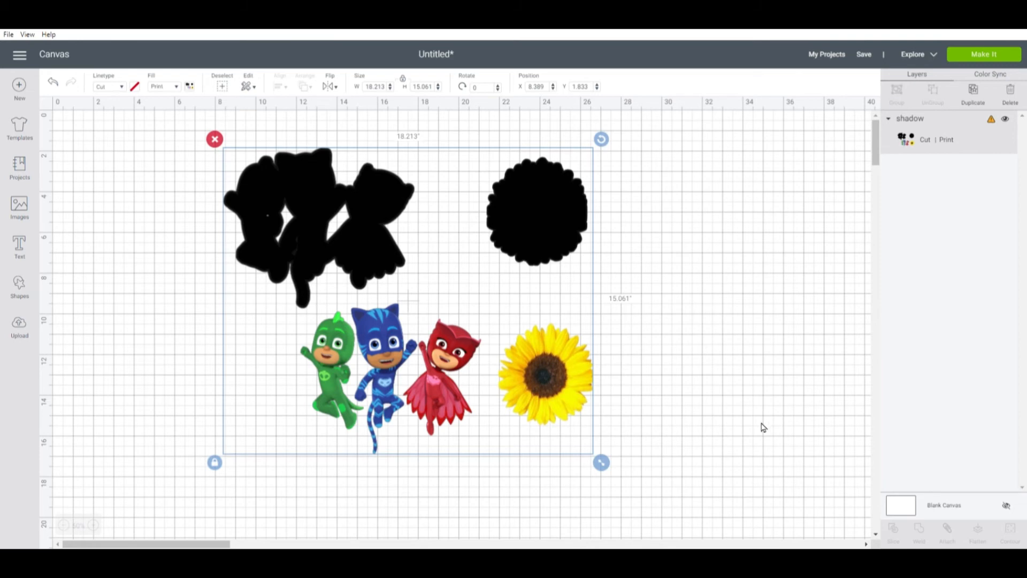
click(219, 418)
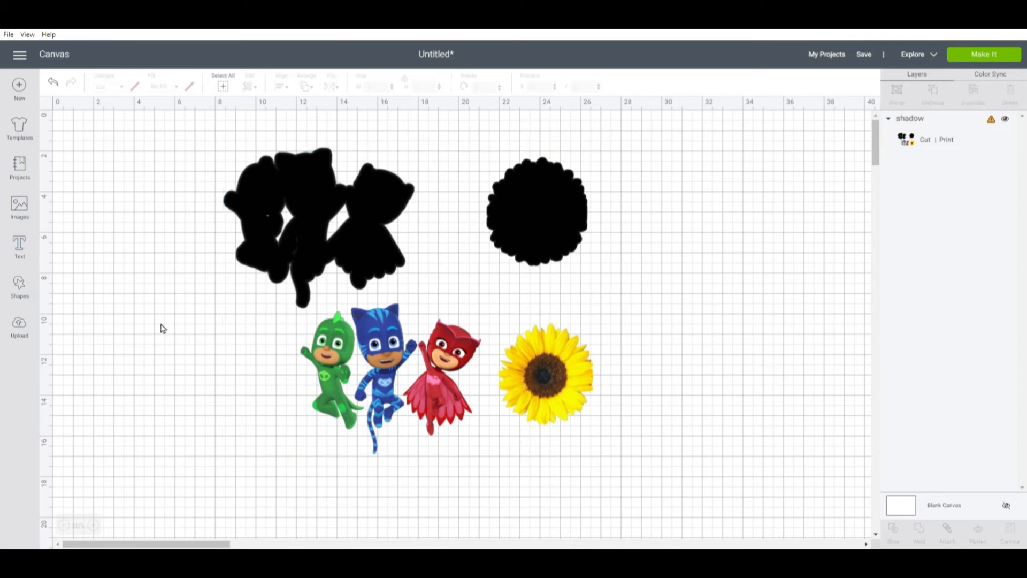
Add a circle, stretch it unproportionally to about 11.056 by 8.972 inches, and place it over the characters' black silhouette
click(20, 288)
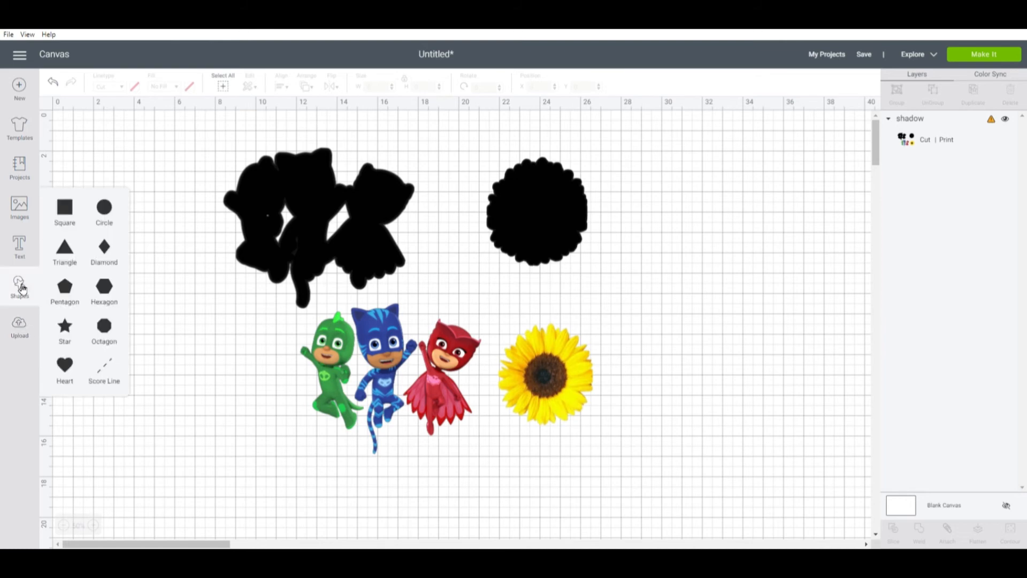
click(104, 209)
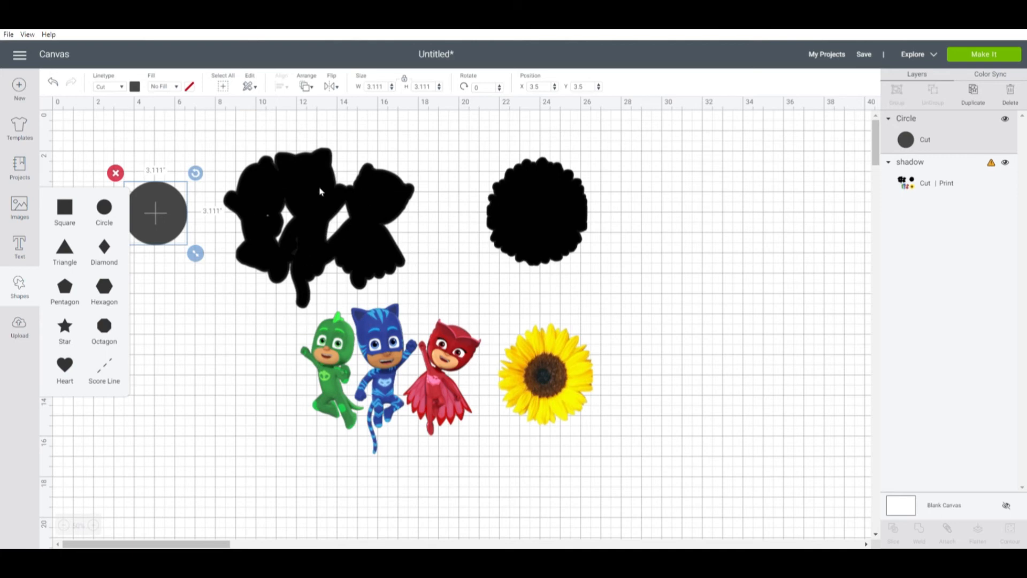
drag(169, 221, 257, 241)
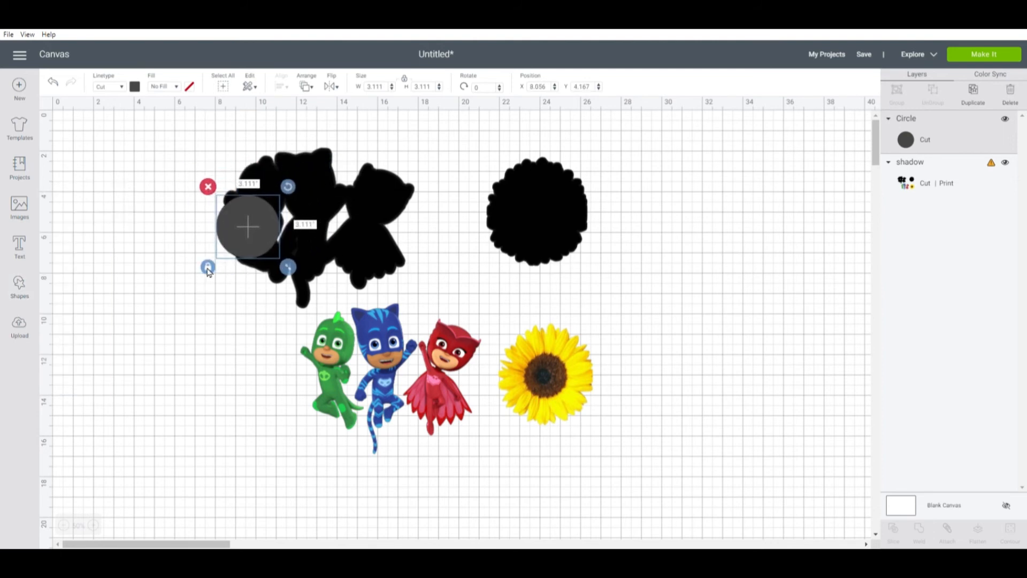
drag(248, 247, 446, 317)
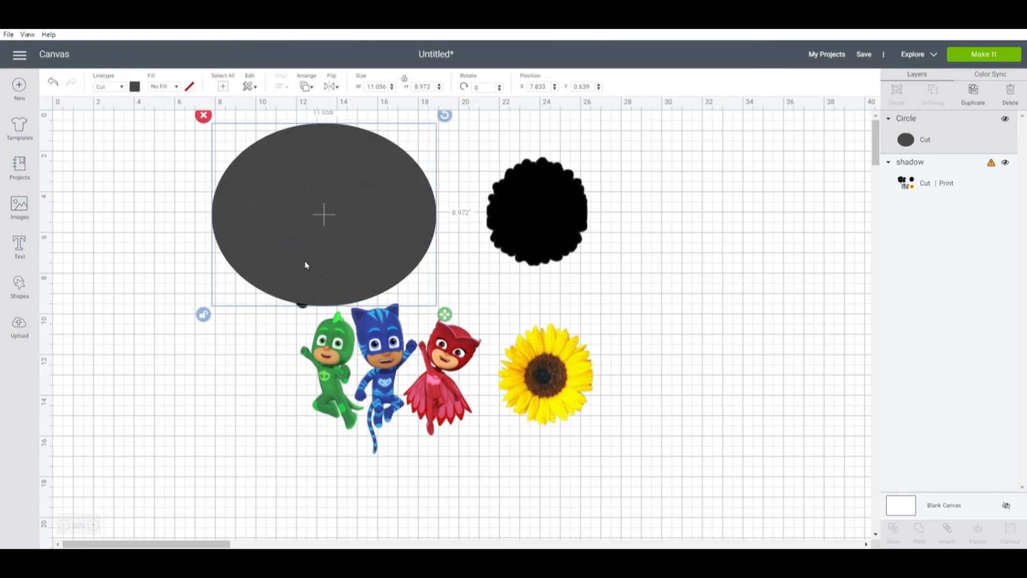
drag(307, 257, 292, 264)
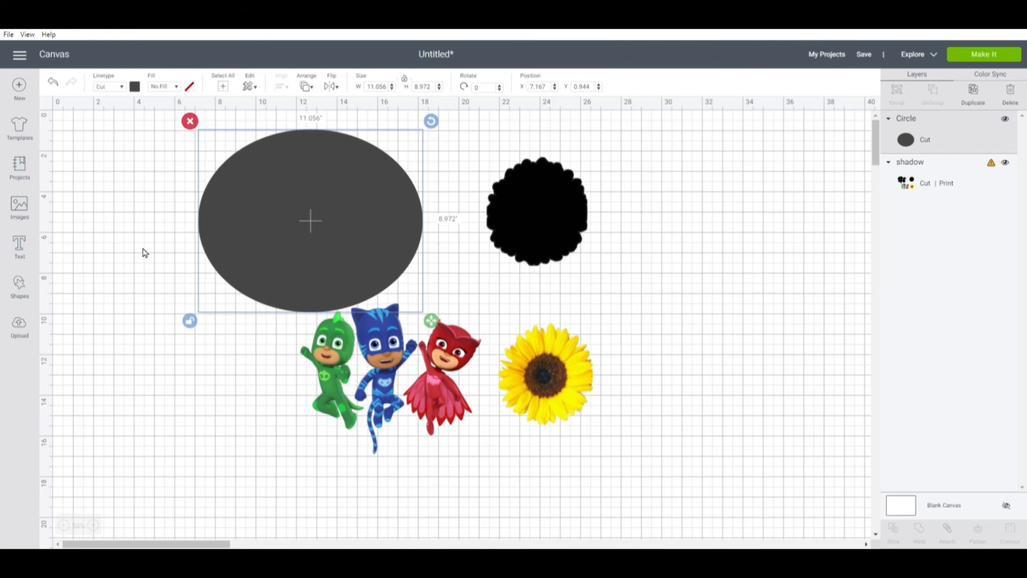
Slice the oval with the shadow image and delete the leftover oval surround
drag(152, 211, 263, 233)
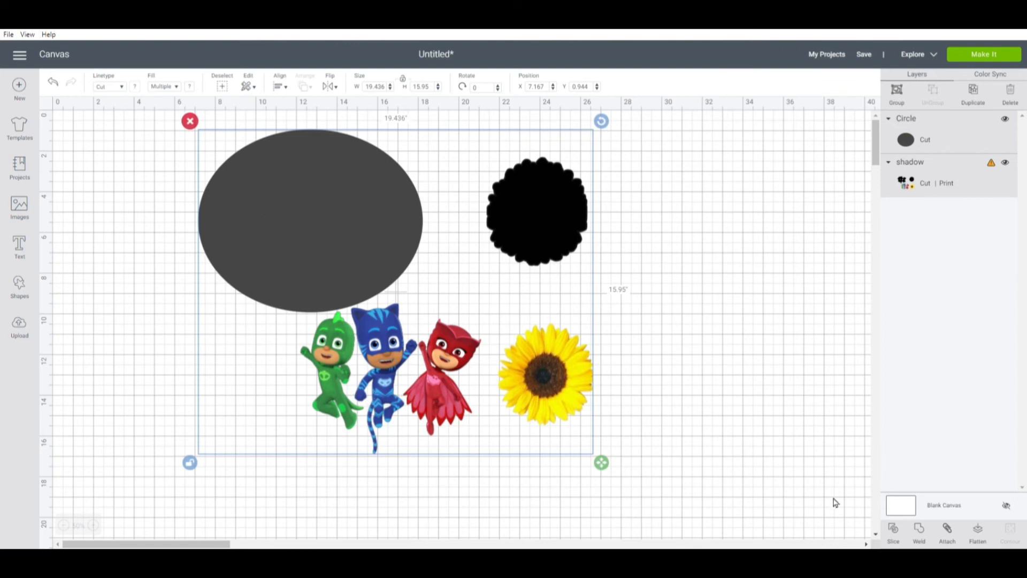
click(898, 533)
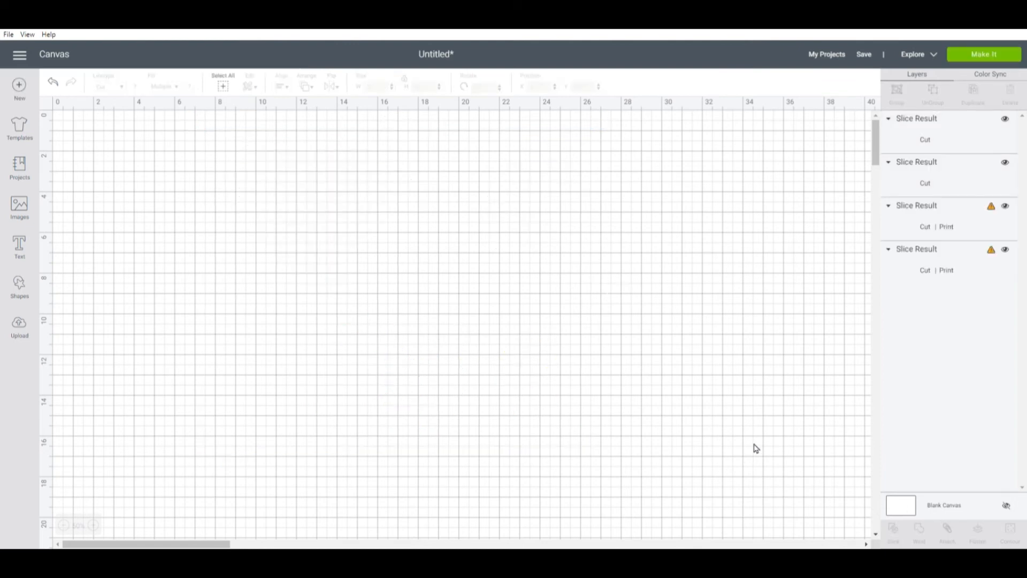
click(216, 223)
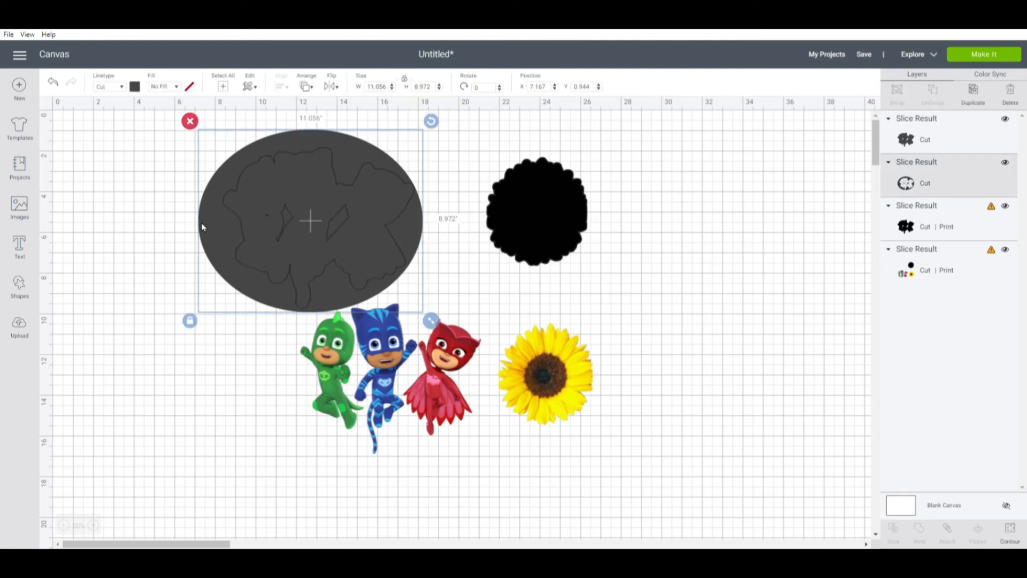
click(190, 122)
Move the grey characters silhouette to about X 1.944, Y 11, and delete the black printable silhouette slice
click(283, 202)
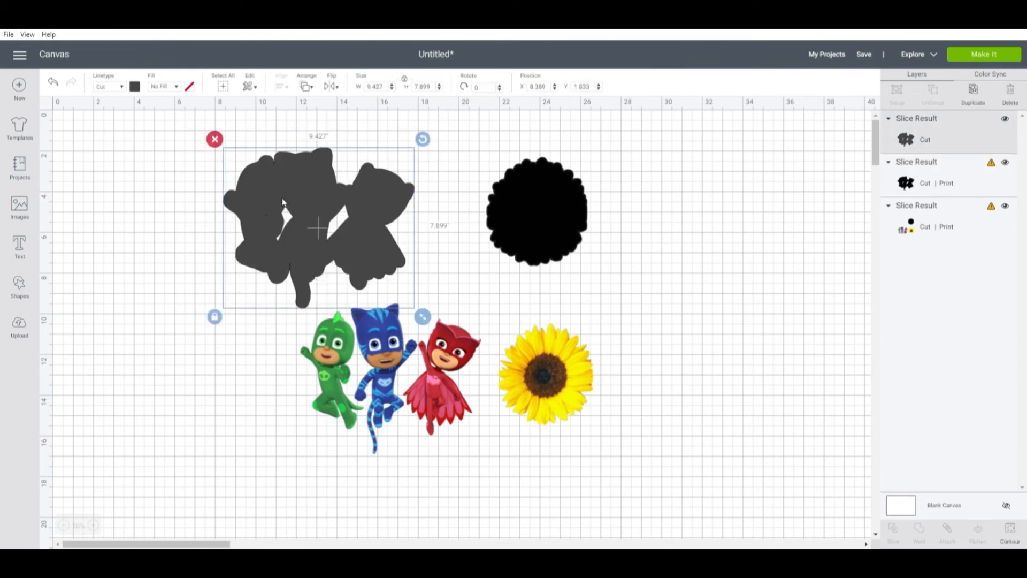
drag(282, 202, 203, 414)
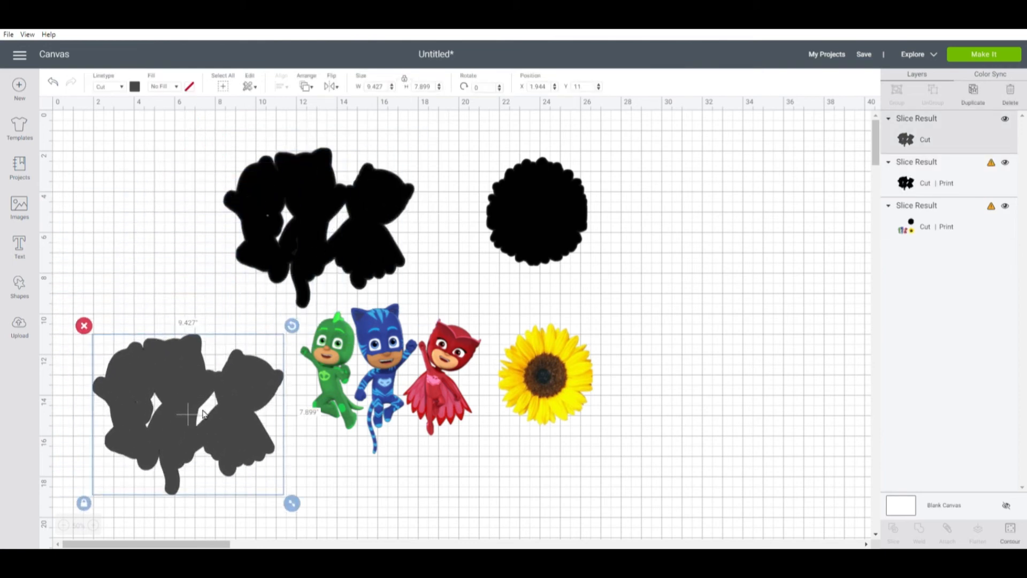
click(299, 227)
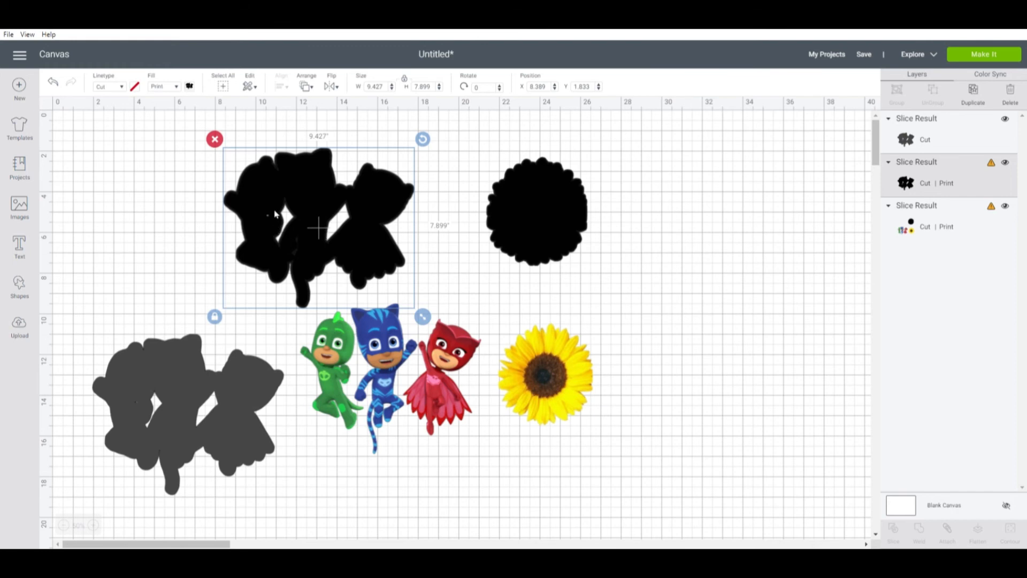
drag(323, 223, 314, 215)
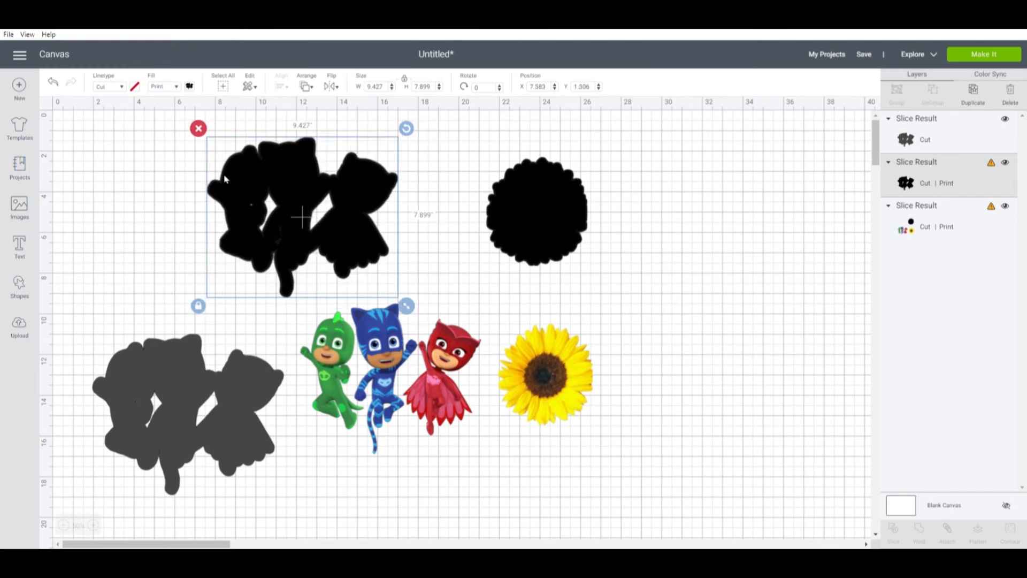
click(198, 129)
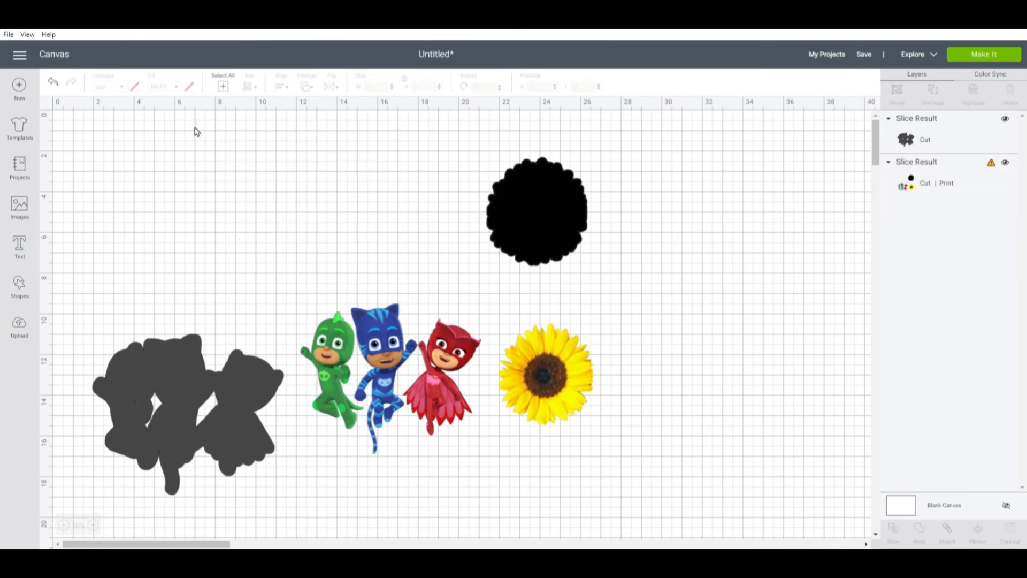
Move the grey characters silhouette up to the canvas's upper-left area and the remaining shadow image to about X 17.663, Y 2.514
click(178, 403)
drag(211, 461, 189, 256)
click(513, 215)
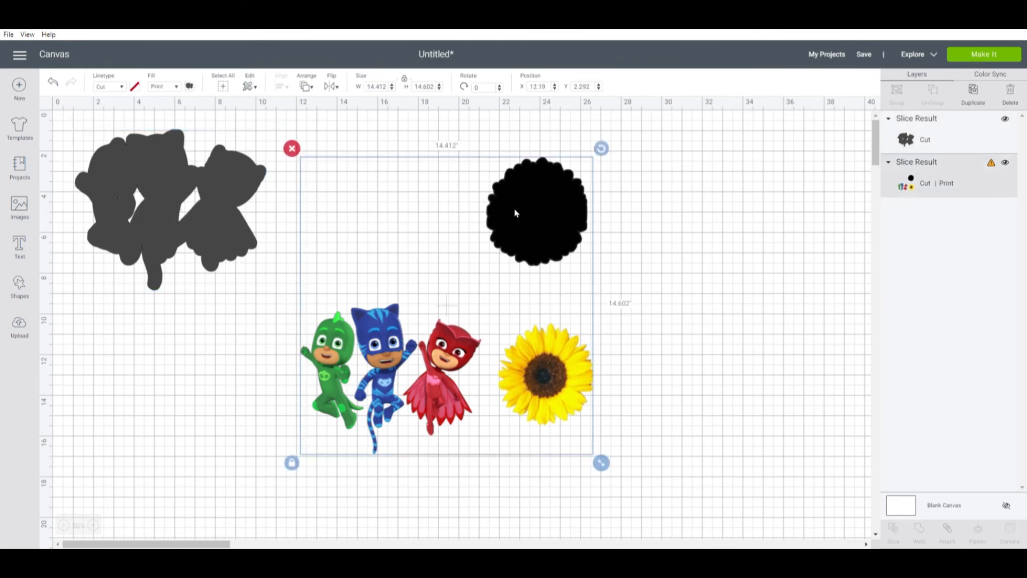
drag(554, 217, 665, 222)
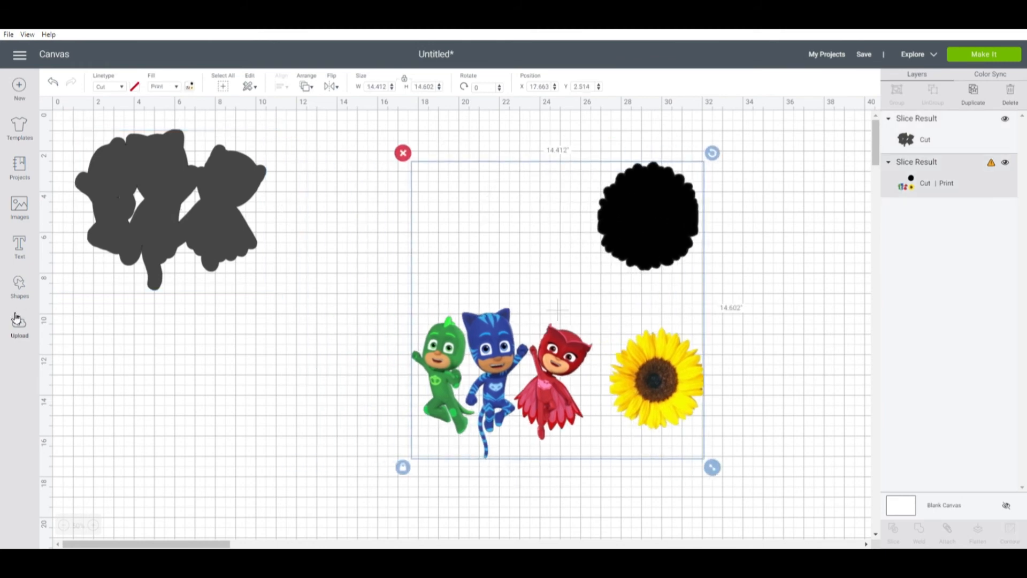
Add a circle, enlarge it to about 8.194 inches over the black sunflower silhouette, and nudge the image to about X 17.551, Y 2.625
click(20, 286)
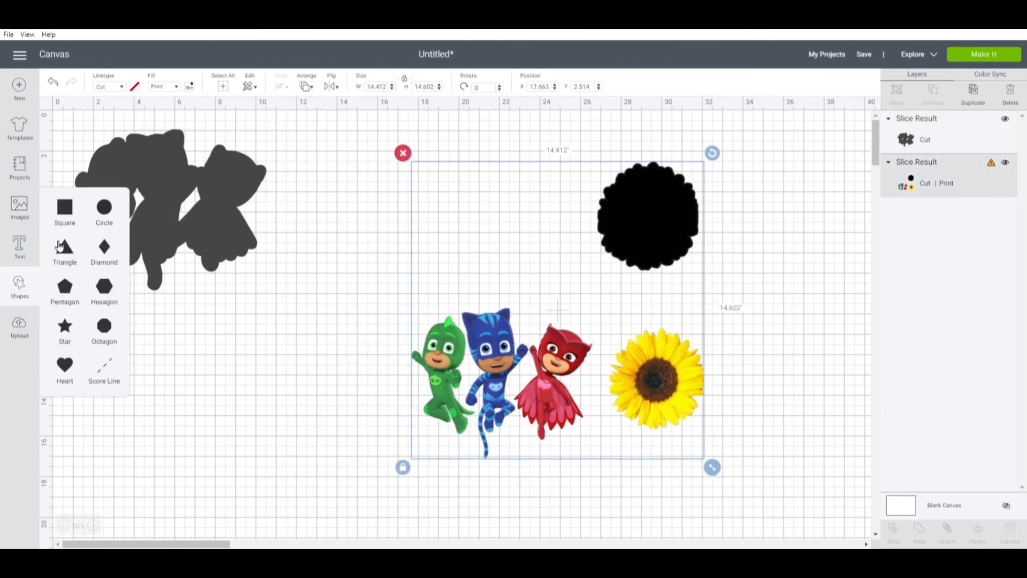
click(114, 216)
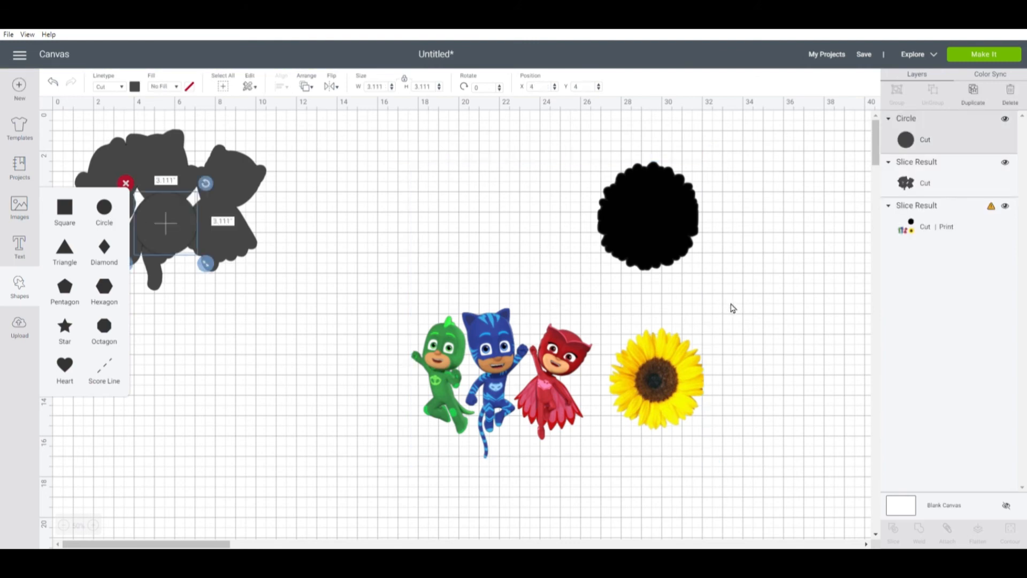
drag(180, 229, 601, 180)
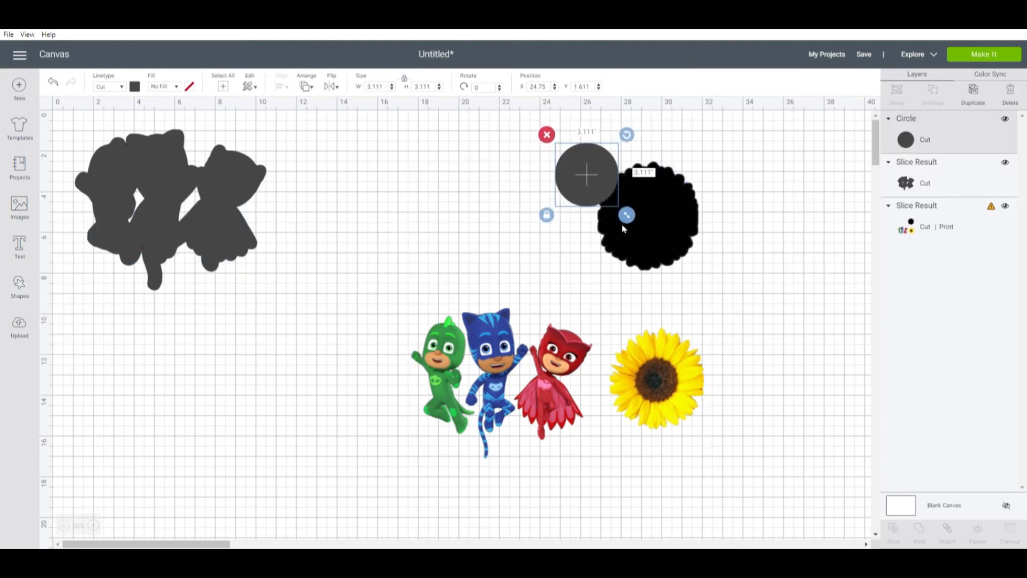
drag(628, 218, 731, 319)
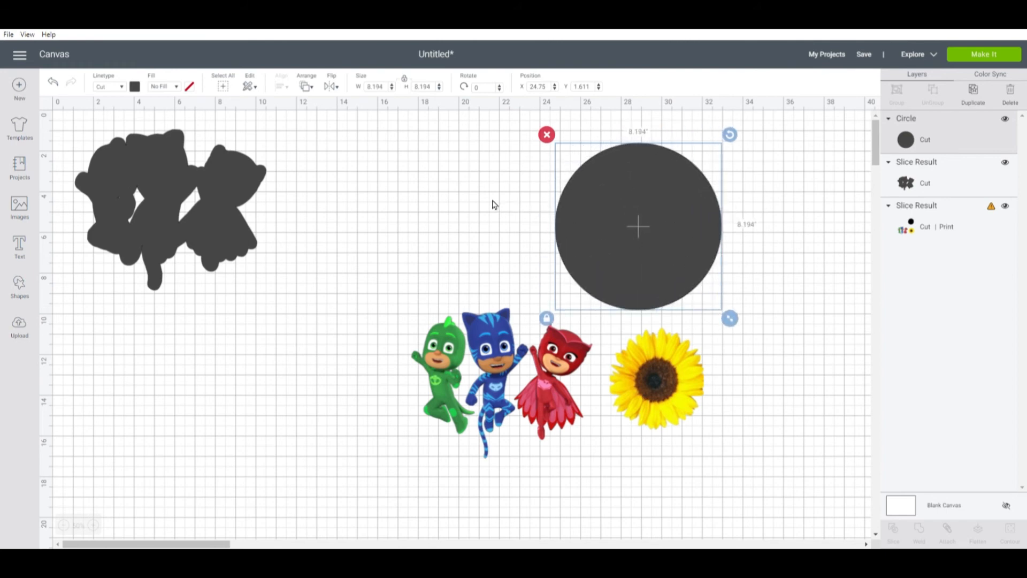
mouse_move(507, 214)
mouse_down()
mouse_move(592, 223)
mouse_move(528, 207)
mouse_move(507, 217)
mouse_up()
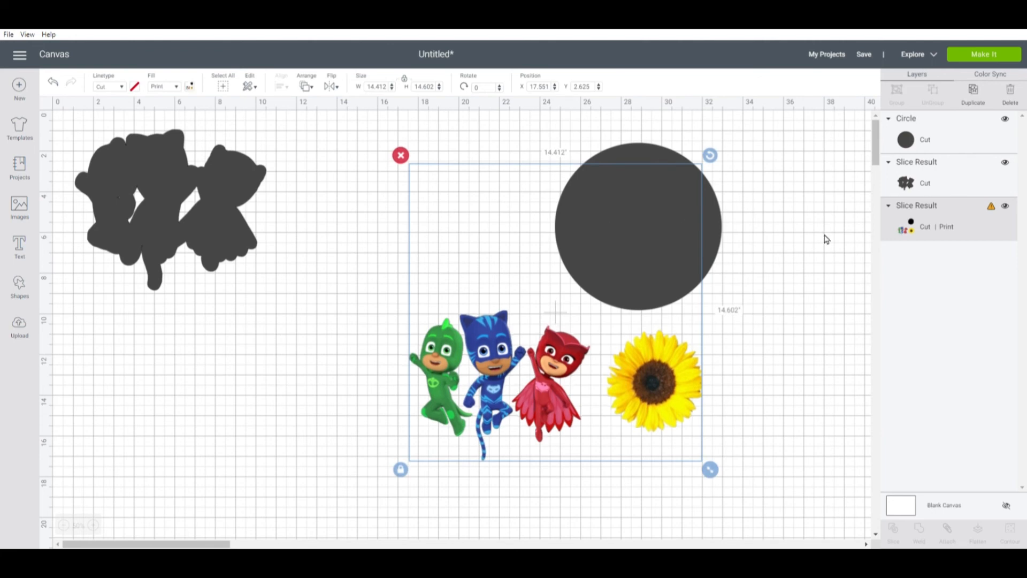
click(780, 223)
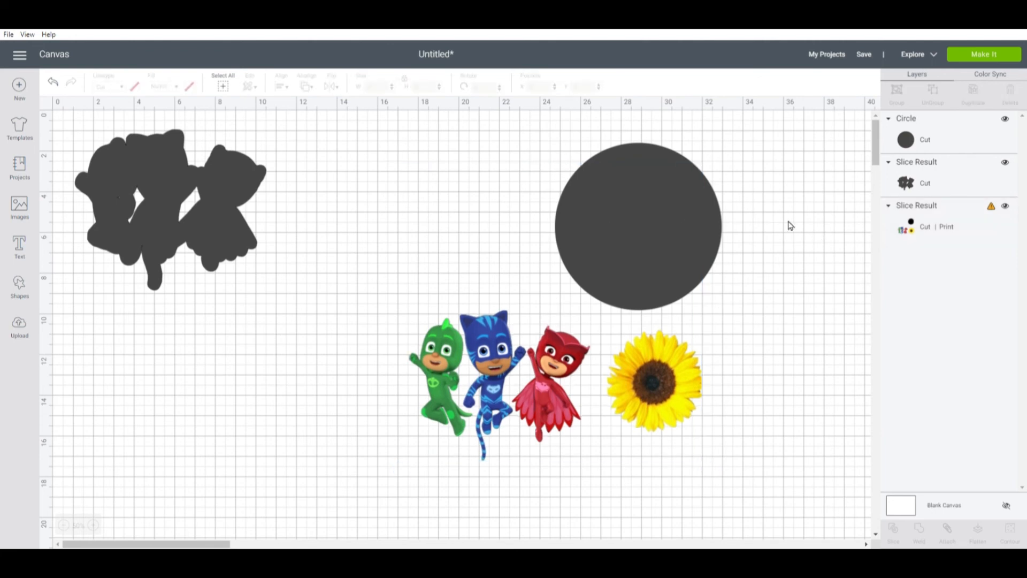
Slice the circle with the shadow image and delete the leftover ring around the sunflower silhouette
drag(790, 224, 615, 343)
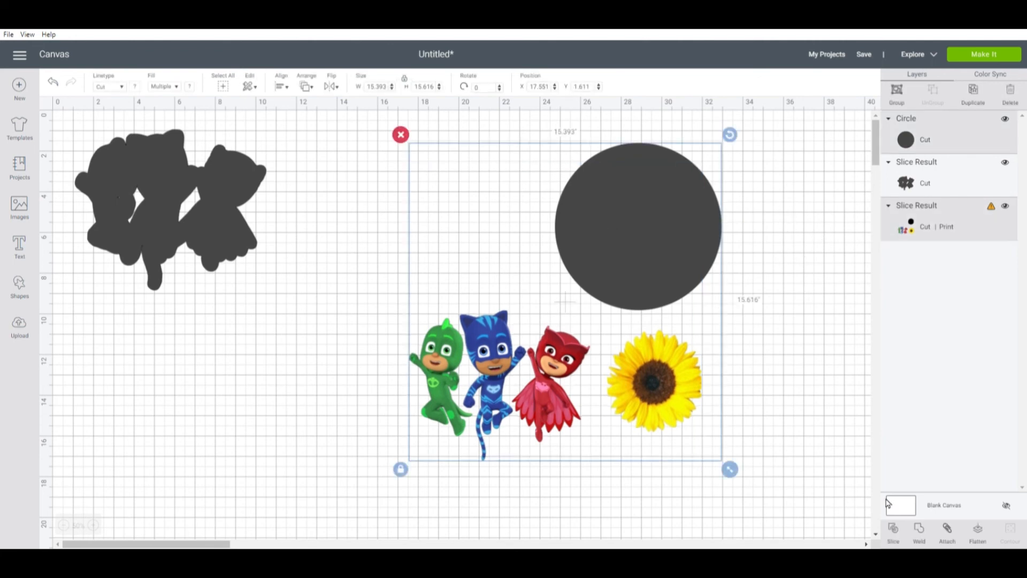
click(901, 540)
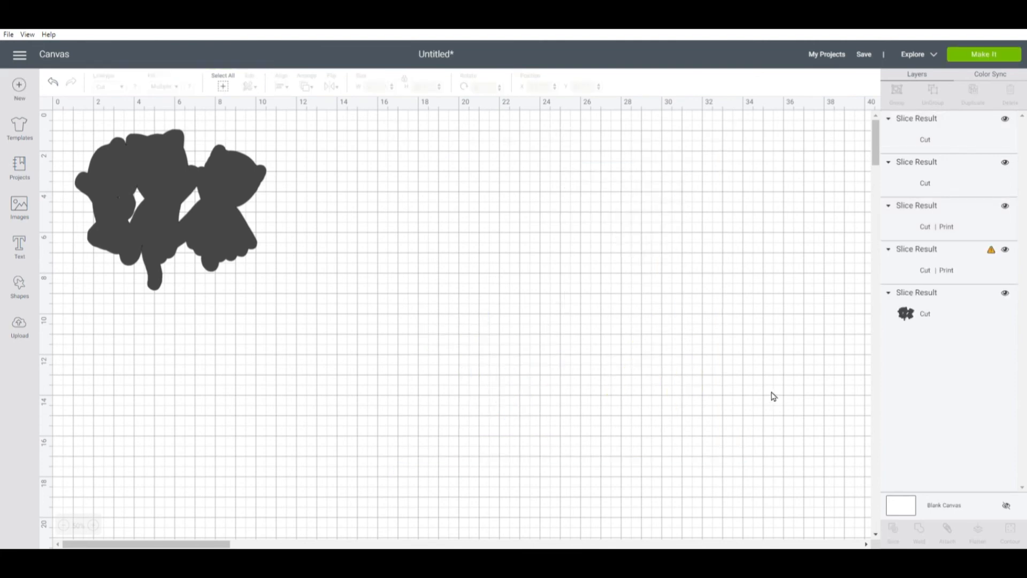
click(580, 236)
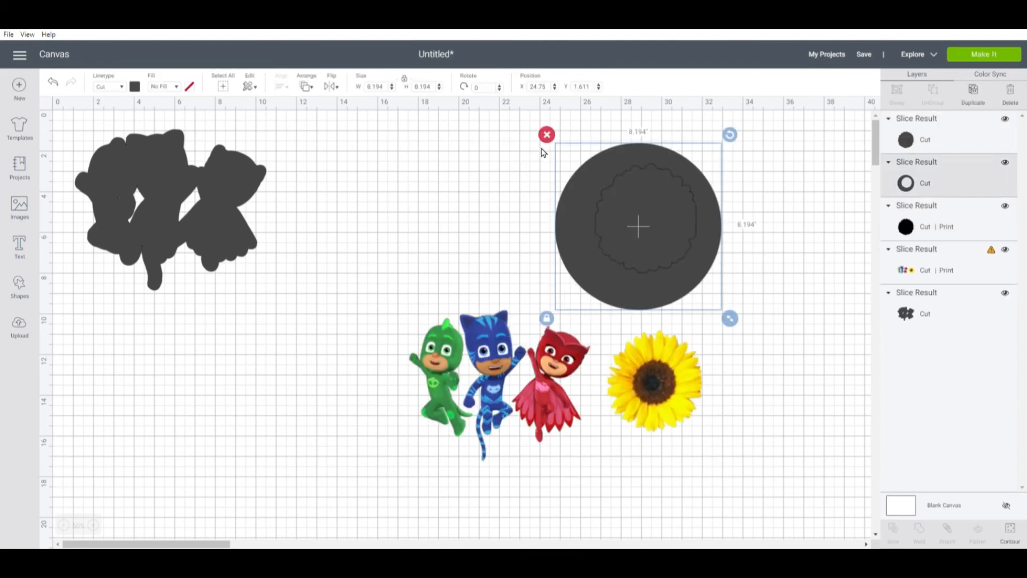
click(546, 135)
Move the grey sunflower silhouette beside the characters silhouette and delete the black printable sunflower slice
drag(645, 217, 345, 204)
click(668, 236)
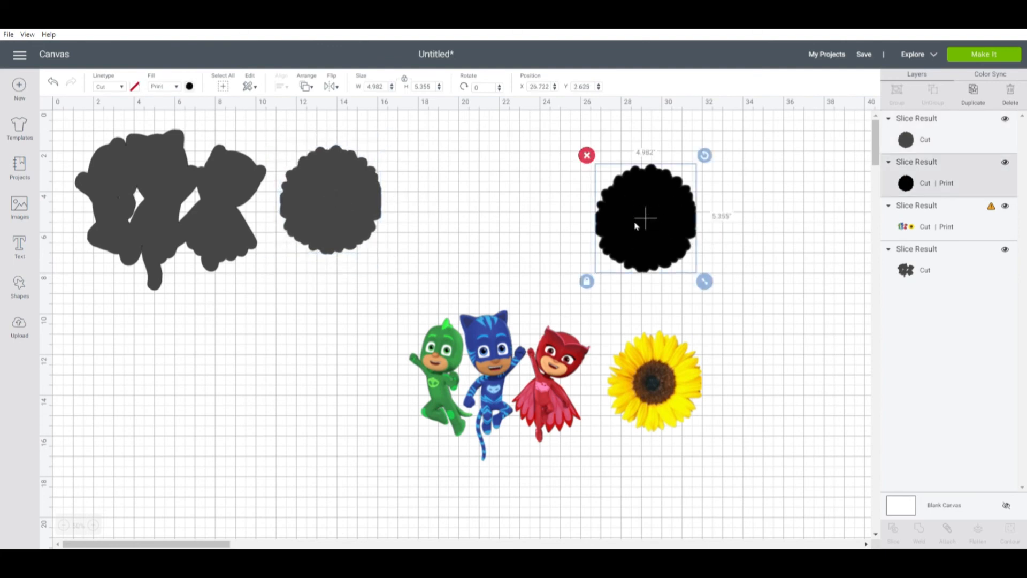
click(586, 155)
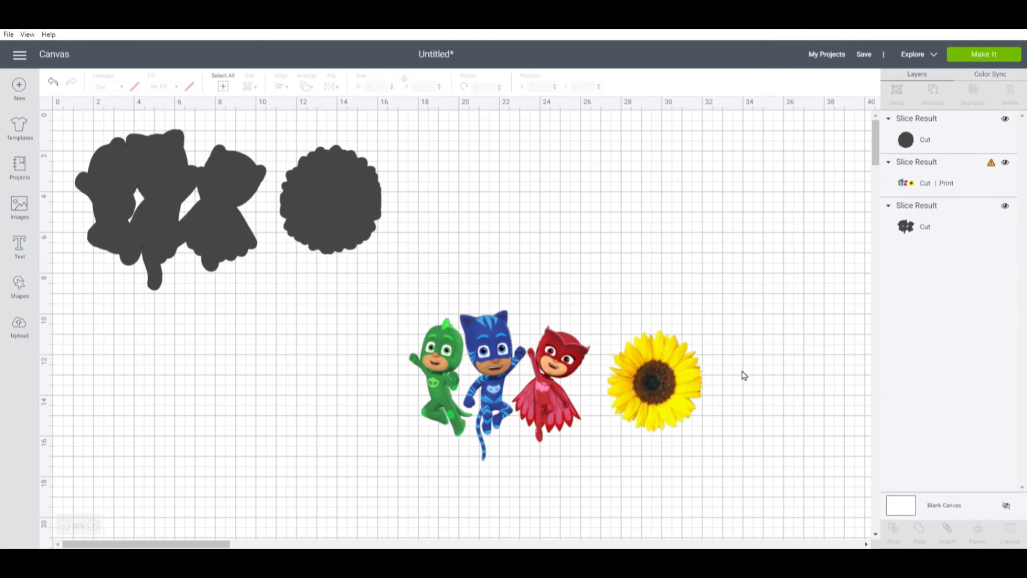
Move the combined characters and sunflower image to about X 12.024, Y 10.304 below the silhouettes
drag(537, 388, 486, 401)
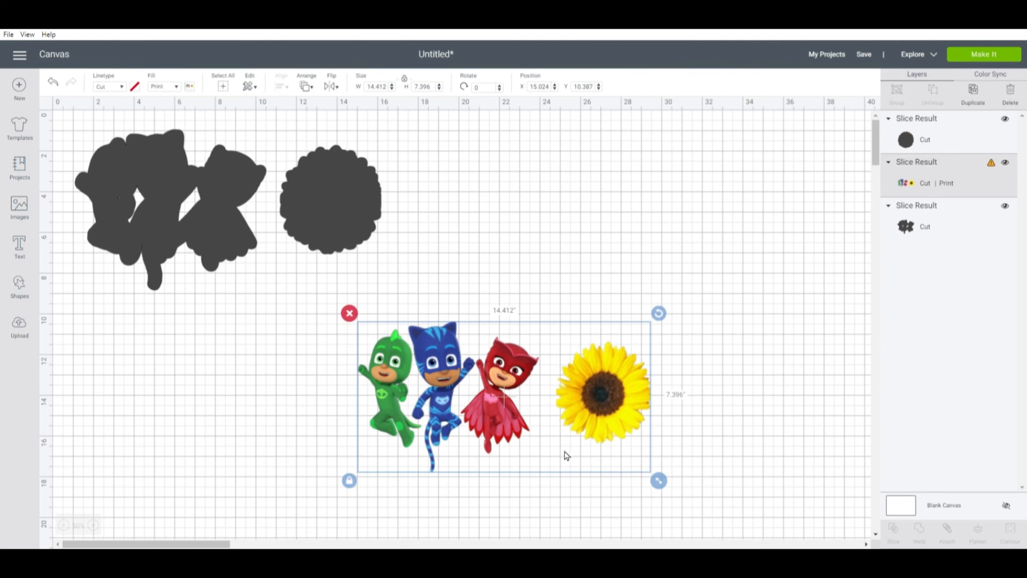
drag(473, 412, 348, 389)
drag(403, 407, 409, 408)
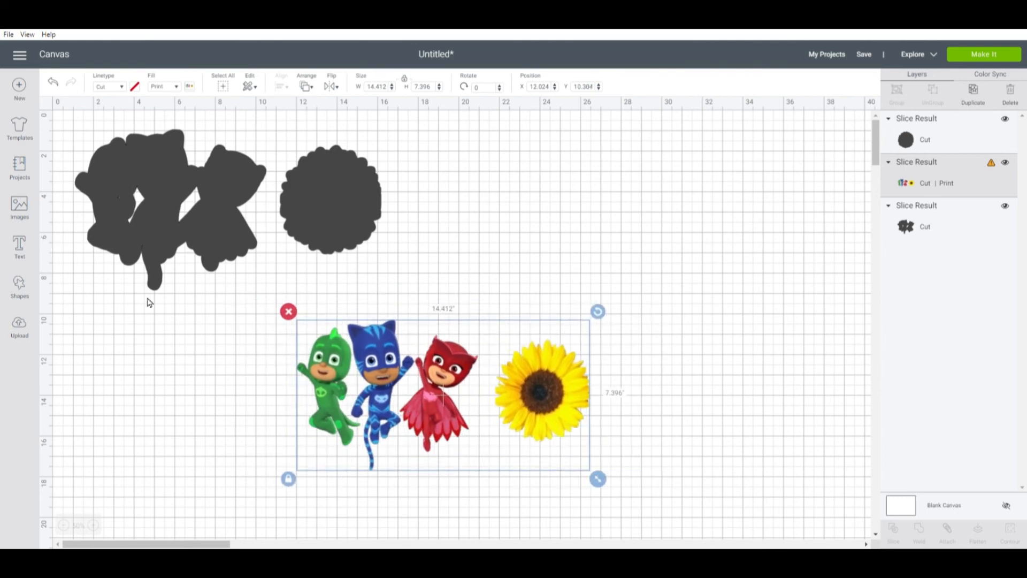
Add a square and stretch it unproportionally to about 10.222 by 9.694 inches so it covers only the coloured characters
click(21, 288)
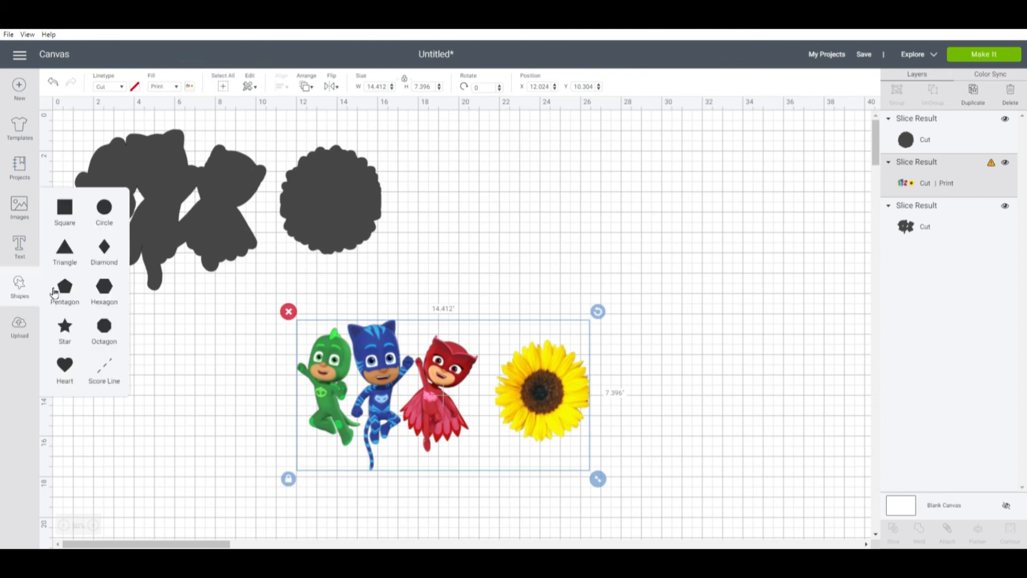
click(65, 209)
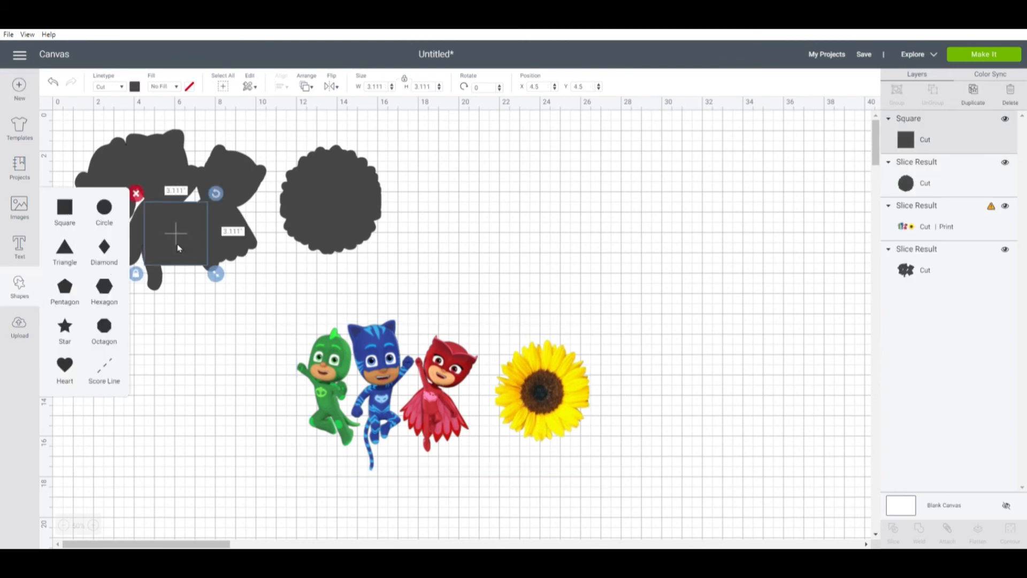
drag(178, 247, 323, 330)
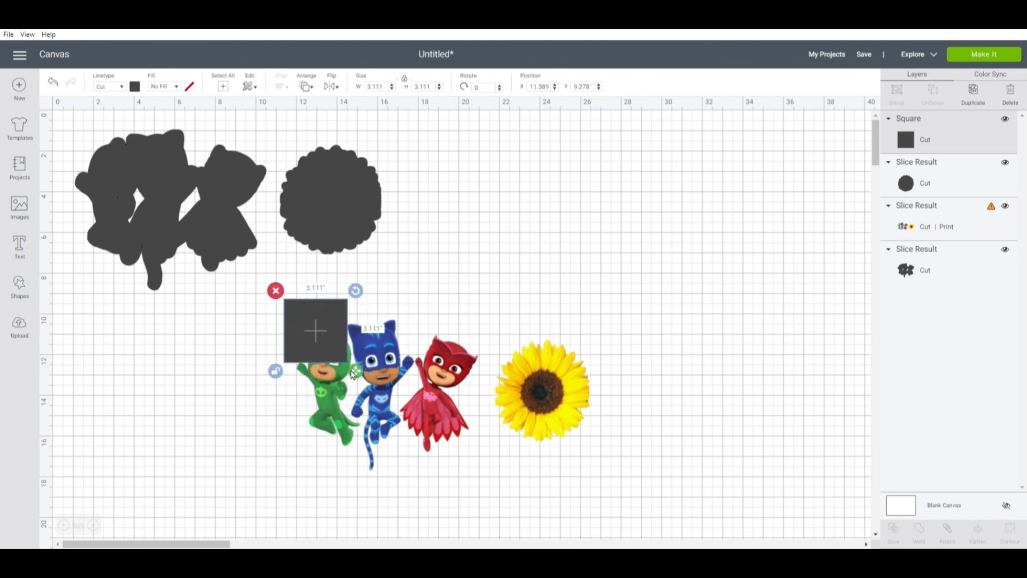
drag(352, 373, 499, 505)
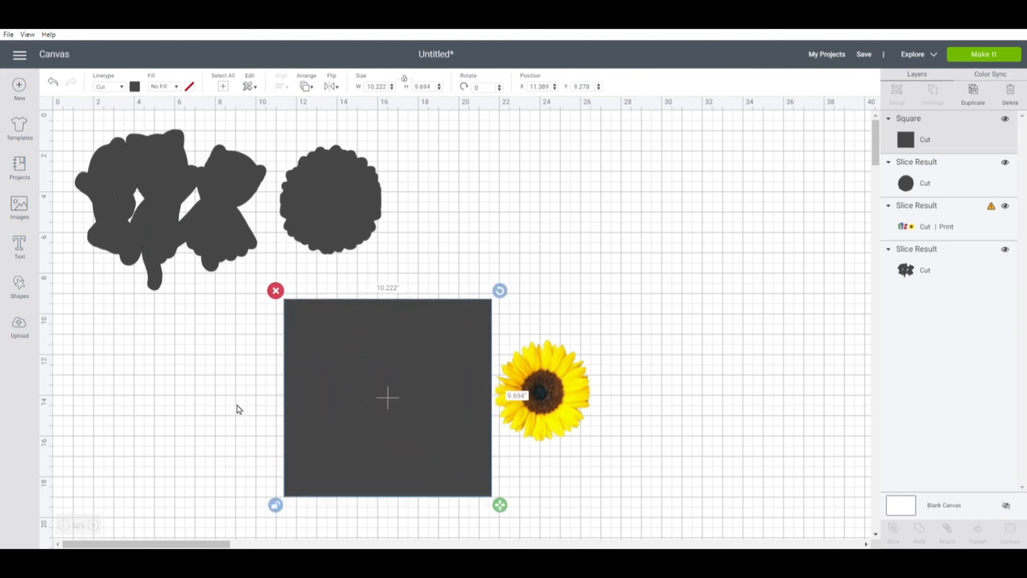
Slice the square with the coloured image, then delete the leftover square surround and the grey characters cutout
drag(238, 409, 508, 423)
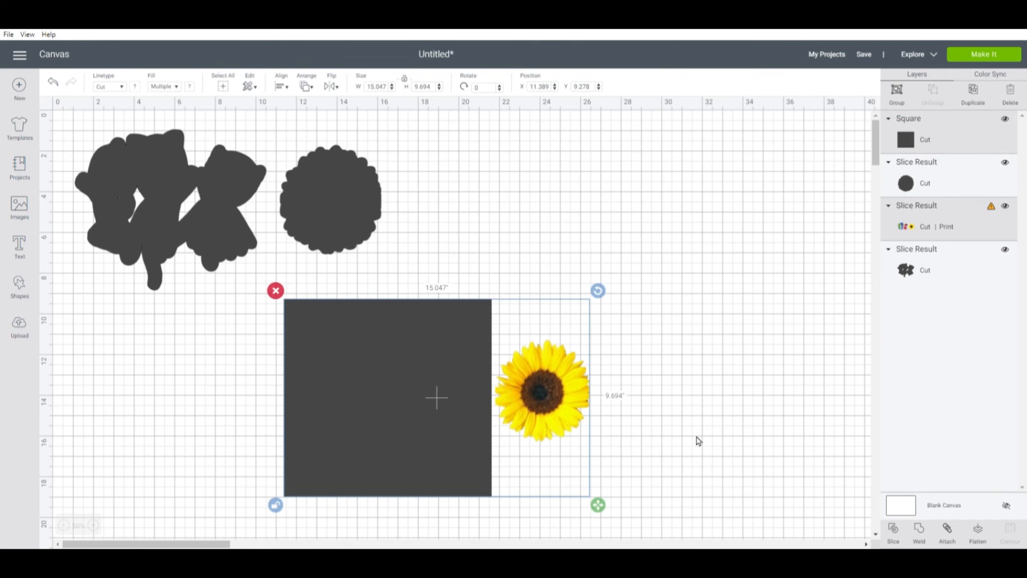
click(899, 533)
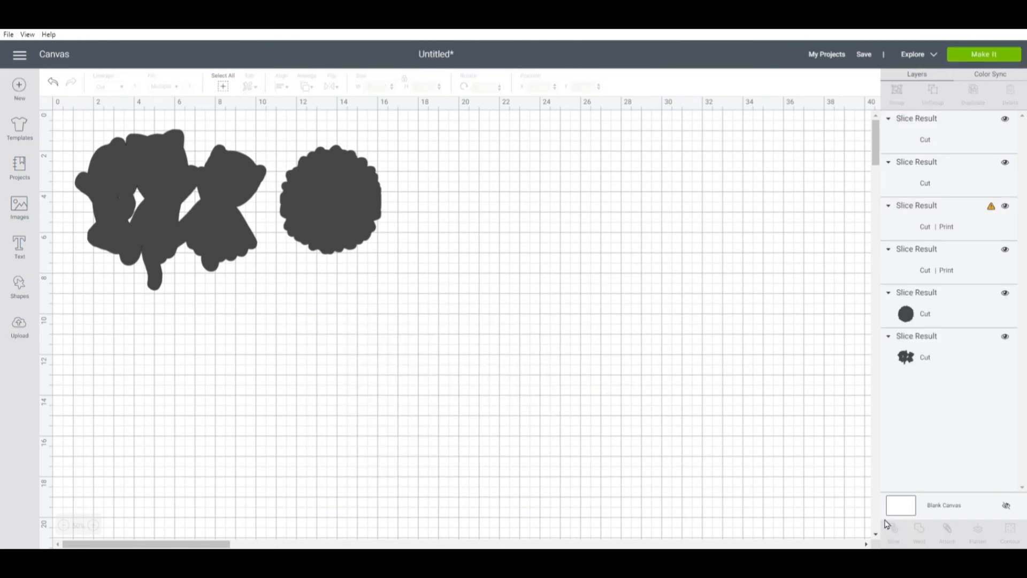
click(310, 312)
click(275, 290)
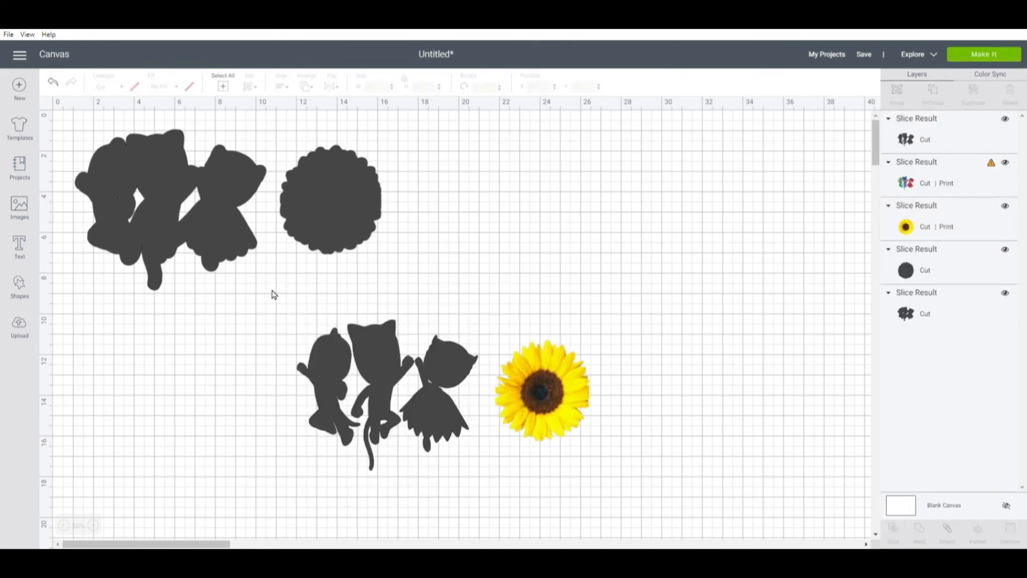
click(324, 376)
click(289, 311)
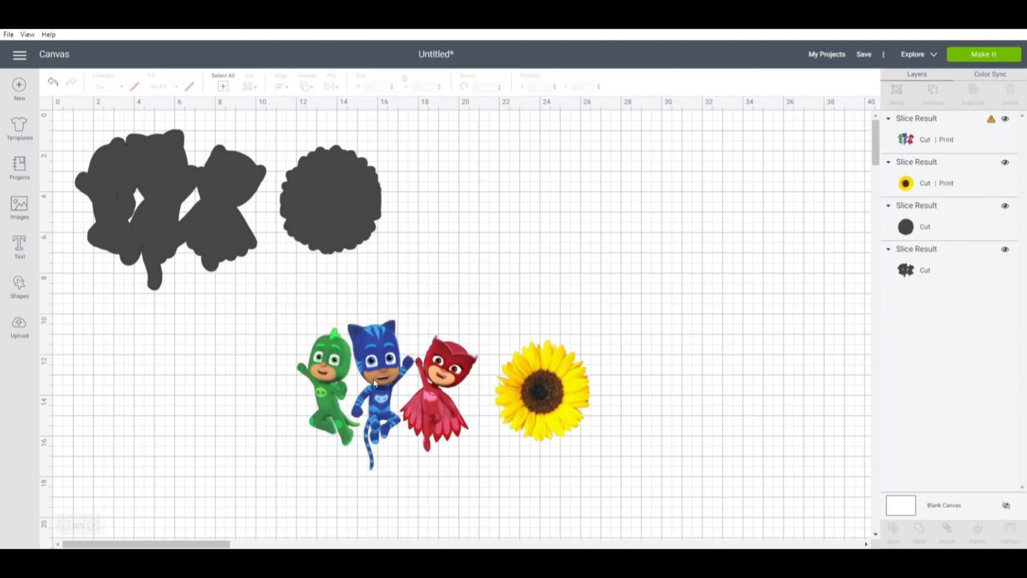
Shift the coloured characters and sunflower aside separately and spread the two grey silhouettes apart across the upper canvas
drag(374, 396, 263, 406)
drag(562, 405, 447, 413)
drag(350, 201, 554, 234)
click(198, 231)
drag(198, 231, 319, 261)
Place the coloured characters and the sunflower centred over their matching grey silhouettes to preview the layered stickers
drag(324, 439, 351, 284)
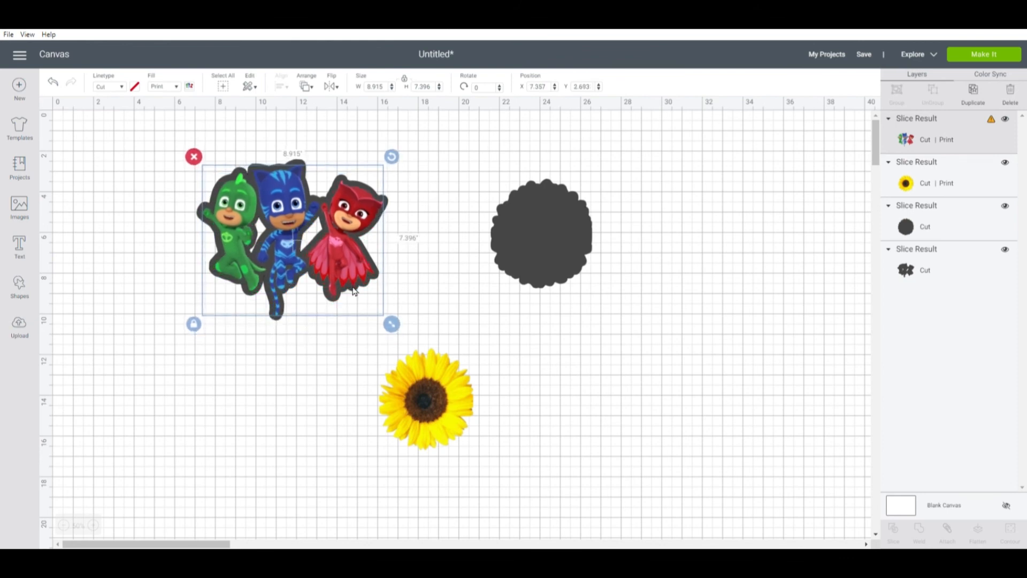
drag(449, 418, 542, 247)
click(641, 392)
click(683, 443)
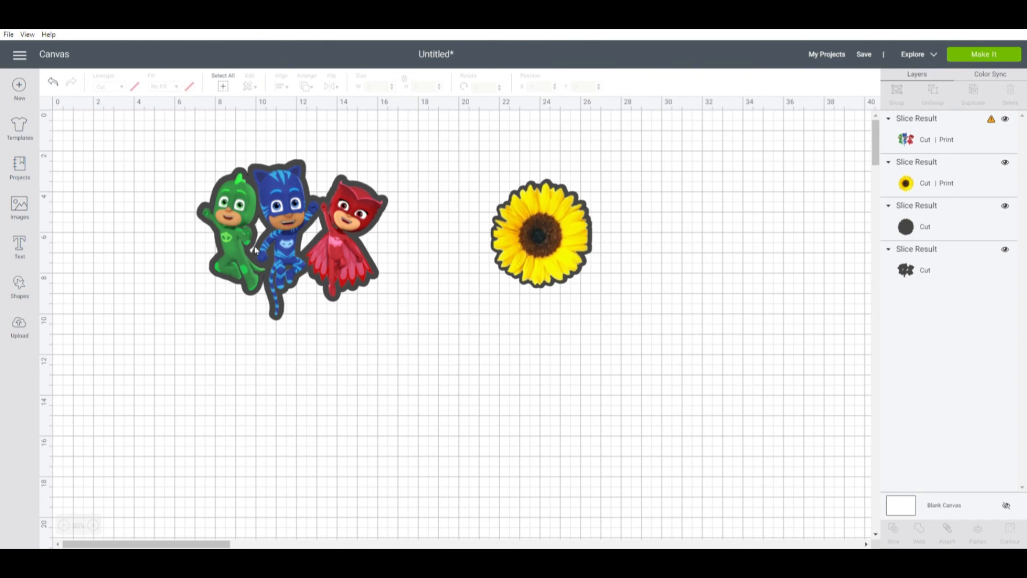
Move the coloured images below their silhouettes, the characters to about X 5.885, Y 10.72 and the sunflower to about X 23.655, Y 12.825
drag(293, 252, 389, 423)
drag(540, 234, 580, 422)
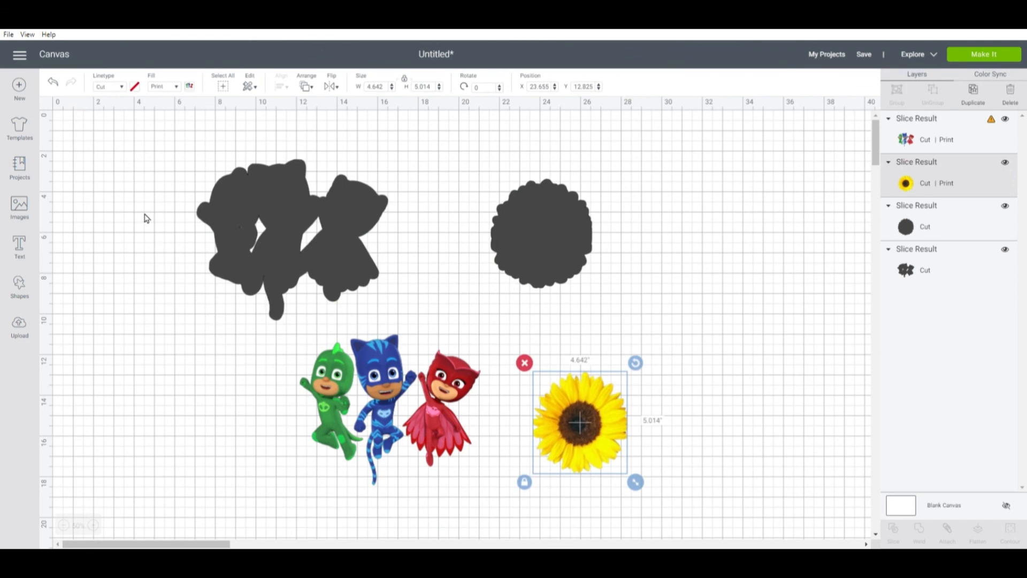
drag(142, 142, 826, 535)
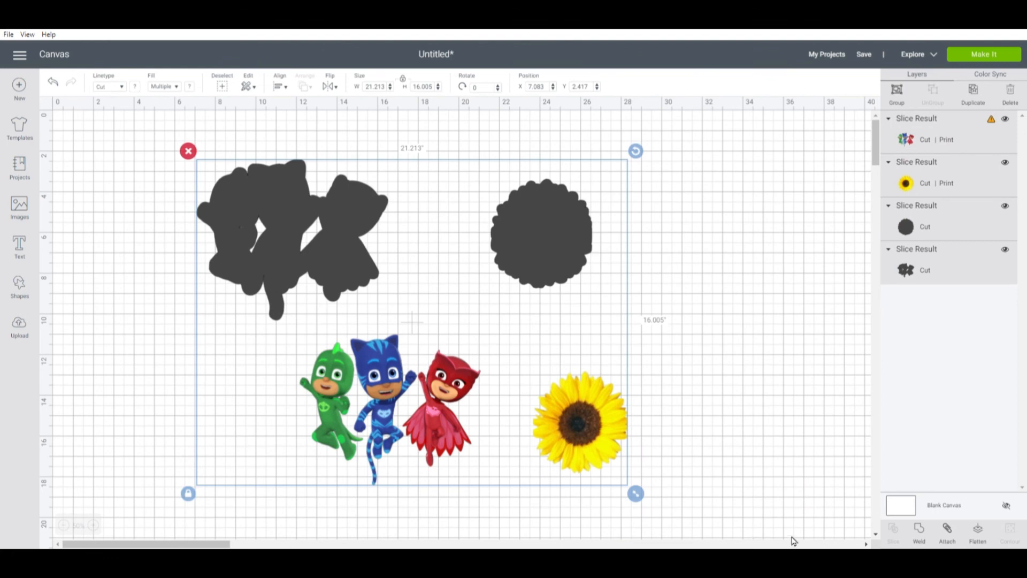
click(733, 459)
click(342, 431)
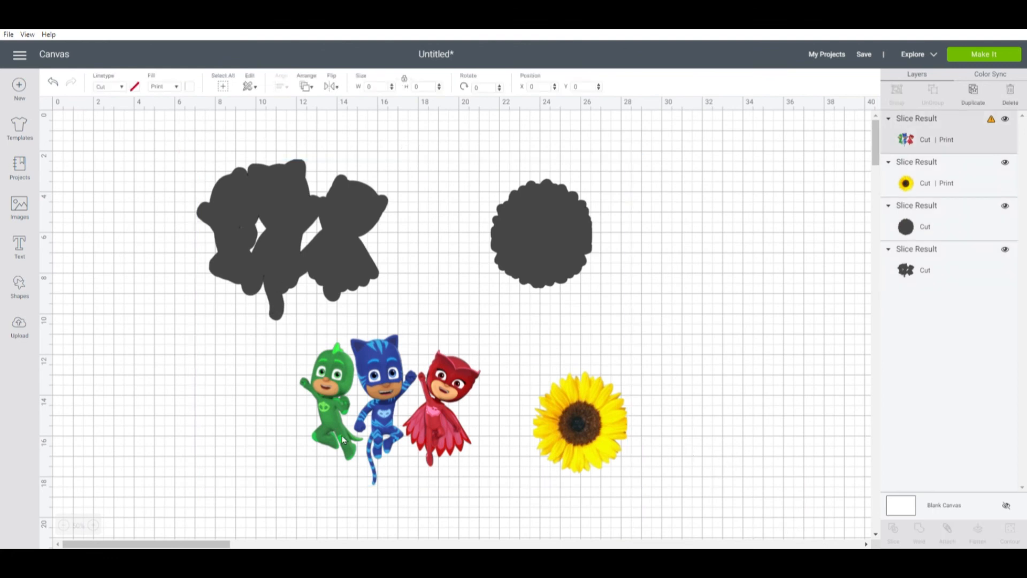
drag(399, 432, 269, 424)
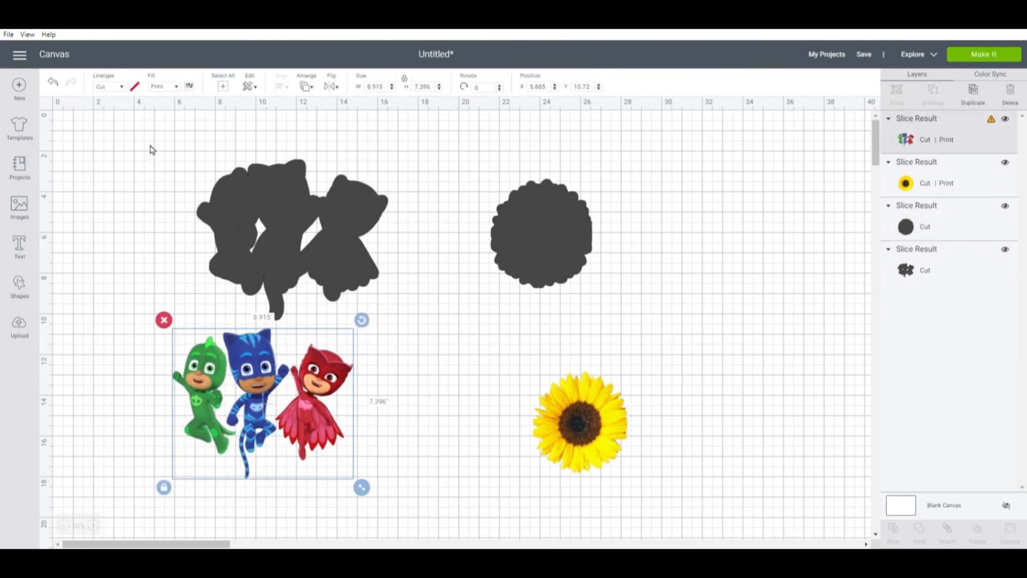
Shrink the coloured characters and their silhouette together to about 5.907 by 8.727 inches
drag(118, 131, 431, 534)
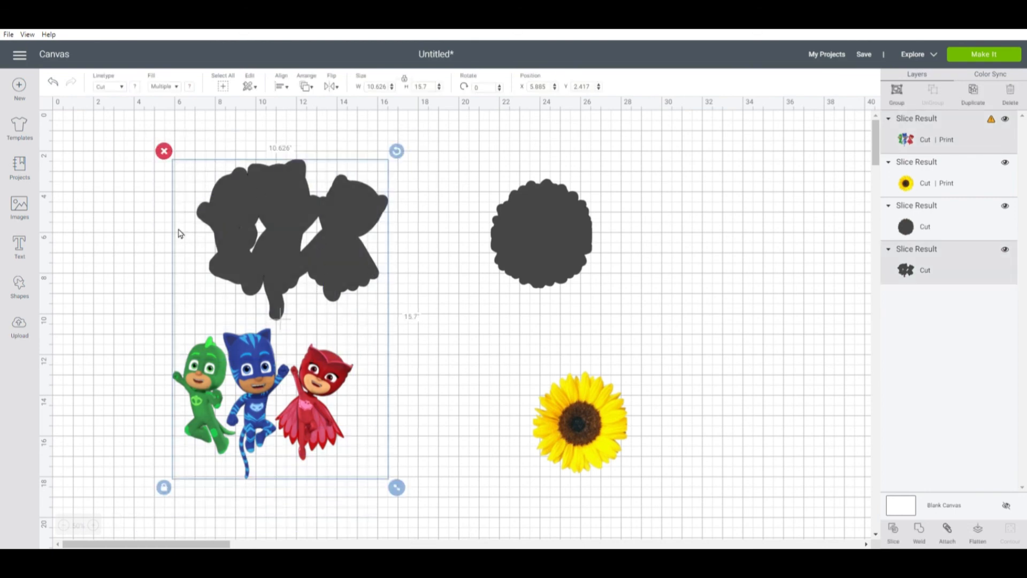
drag(113, 123, 425, 521)
drag(397, 487, 257, 353)
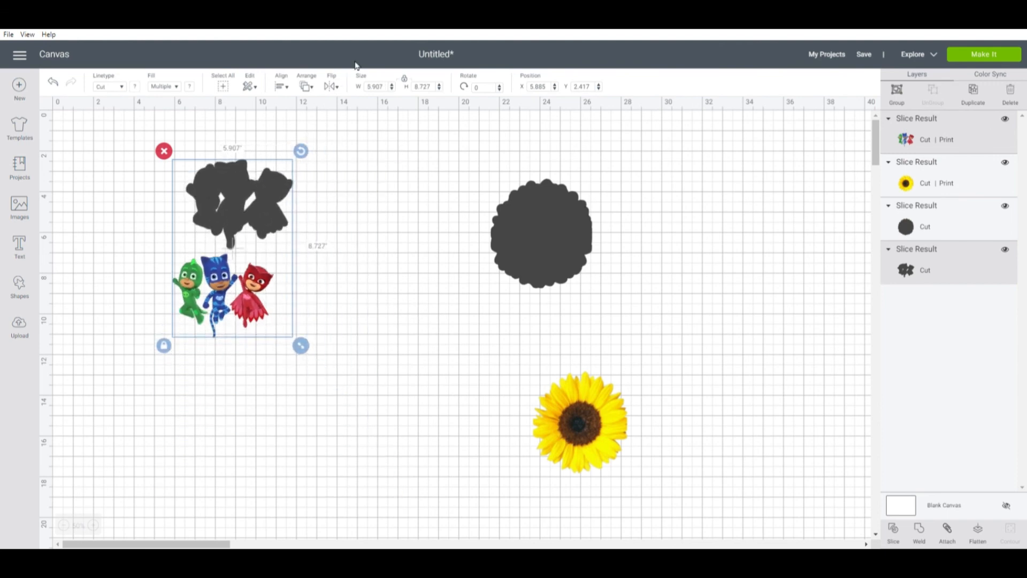
click(375, 86)
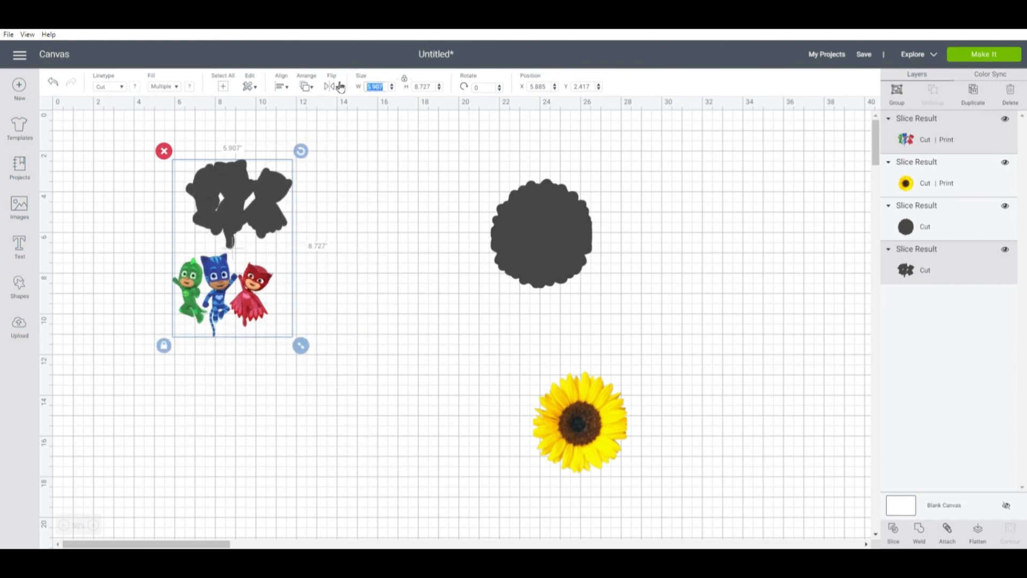
text(3)
Shrink the sunflower and its silhouette together and place them near the characters
drag(434, 140, 580, 363)
drag(569, 211, 452, 188)
click(596, 298)
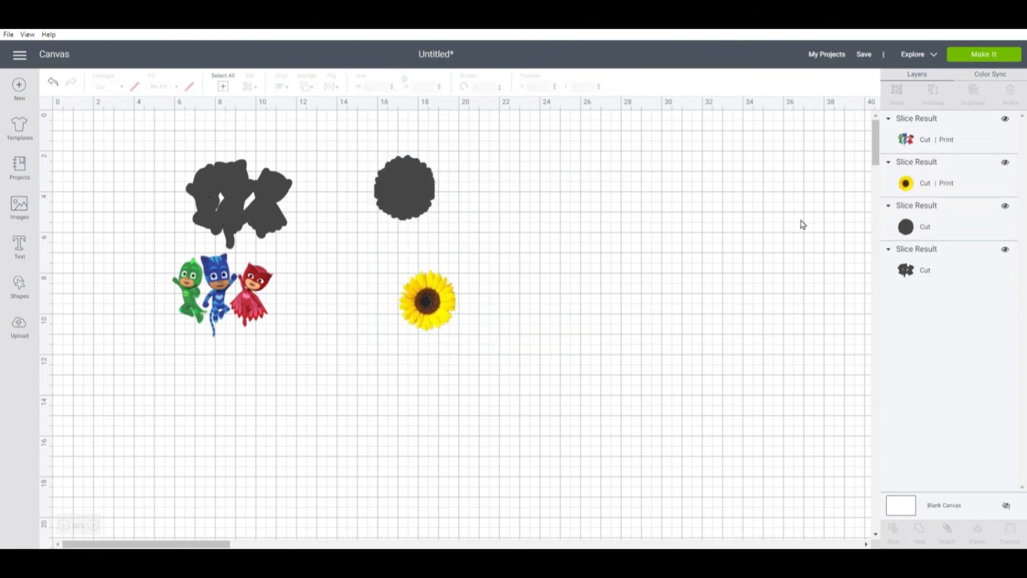
Send the project to mat preparation and show the second mat with the silhouette cuts
click(965, 62)
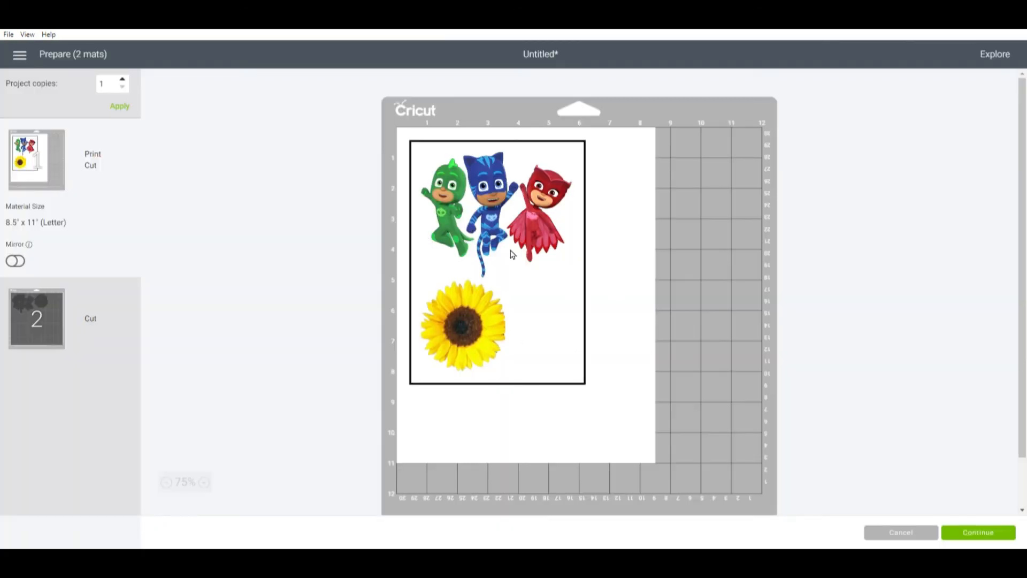
click(29, 314)
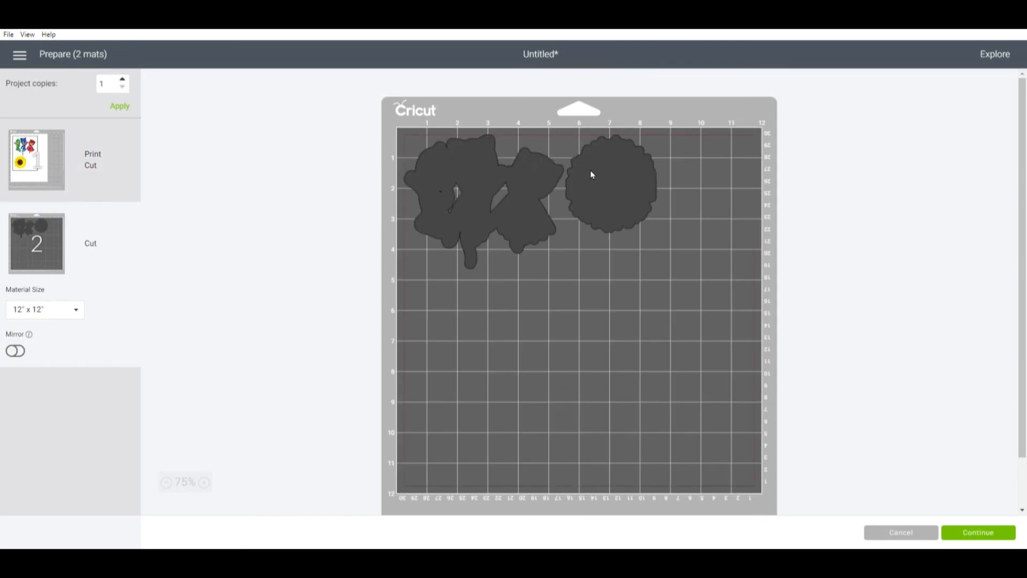